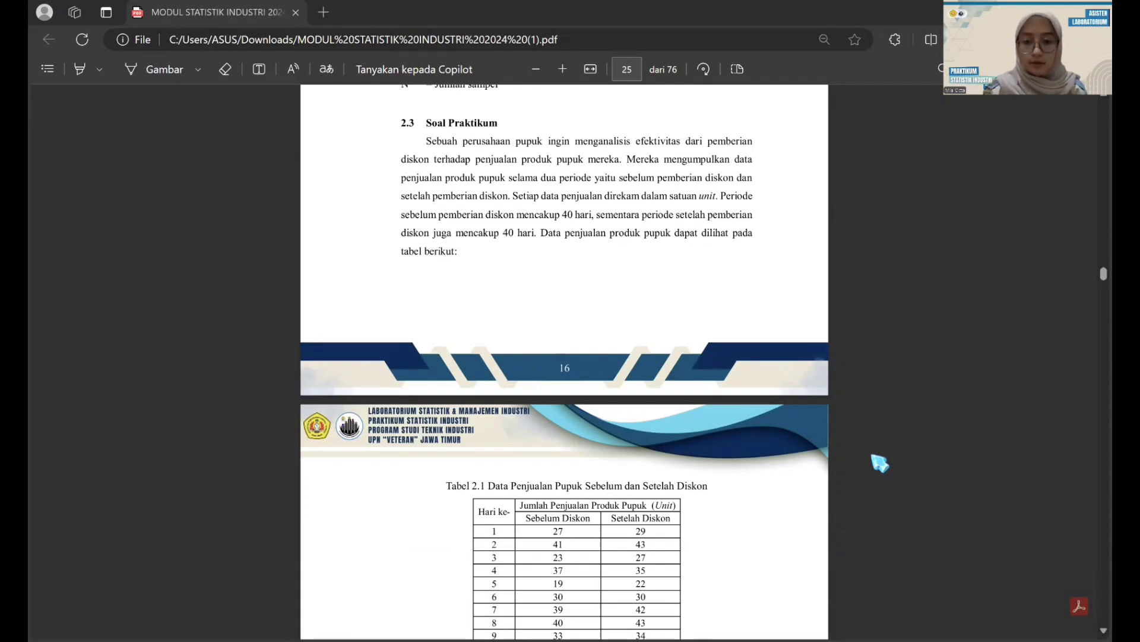
Read the practicum problem in section 2.3, the fertilizer sales data in Tabel 2.1, the questions and the 2.4 procedure.
scroll(879, 463, "down", 5)
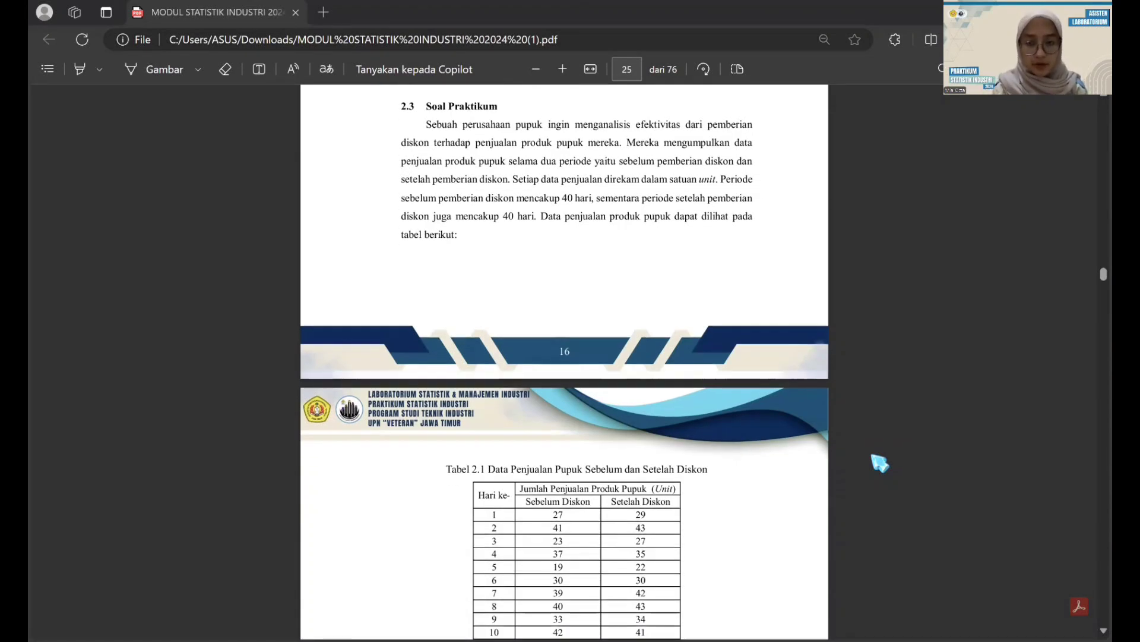
scroll(879, 463, "down", 2)
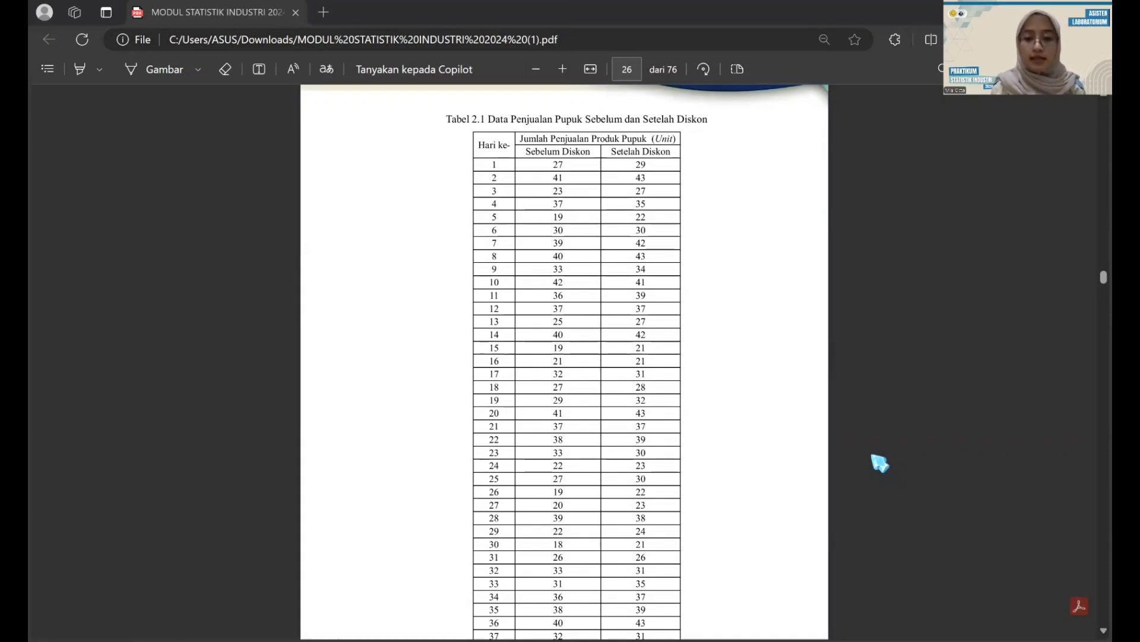
scroll(880, 463, "down", 3)
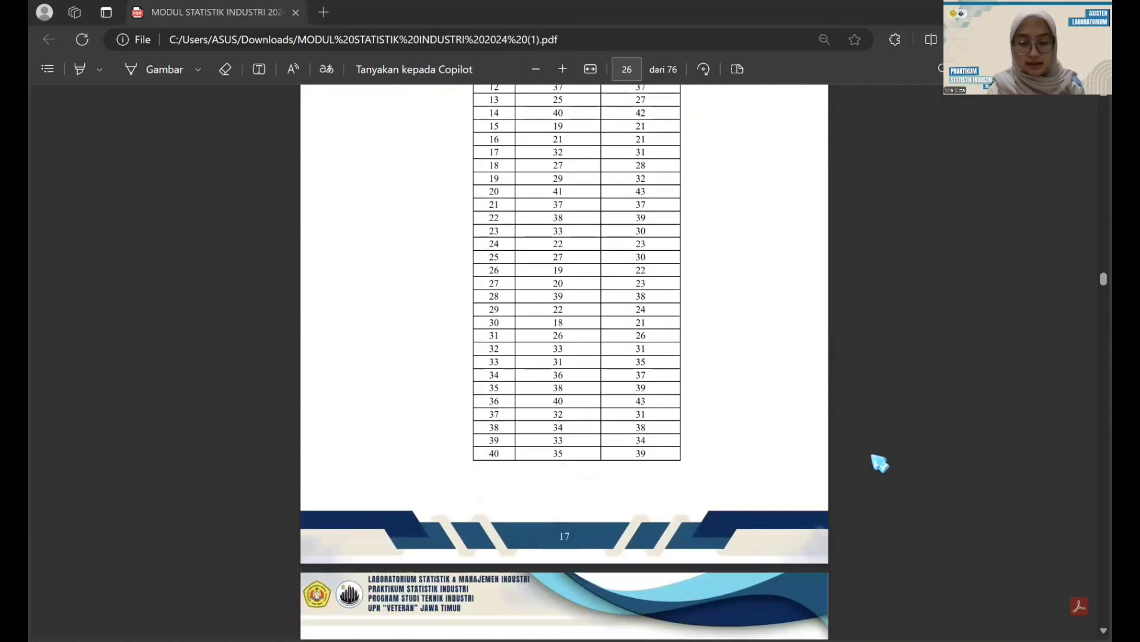
scroll(879, 463, "up", 2)
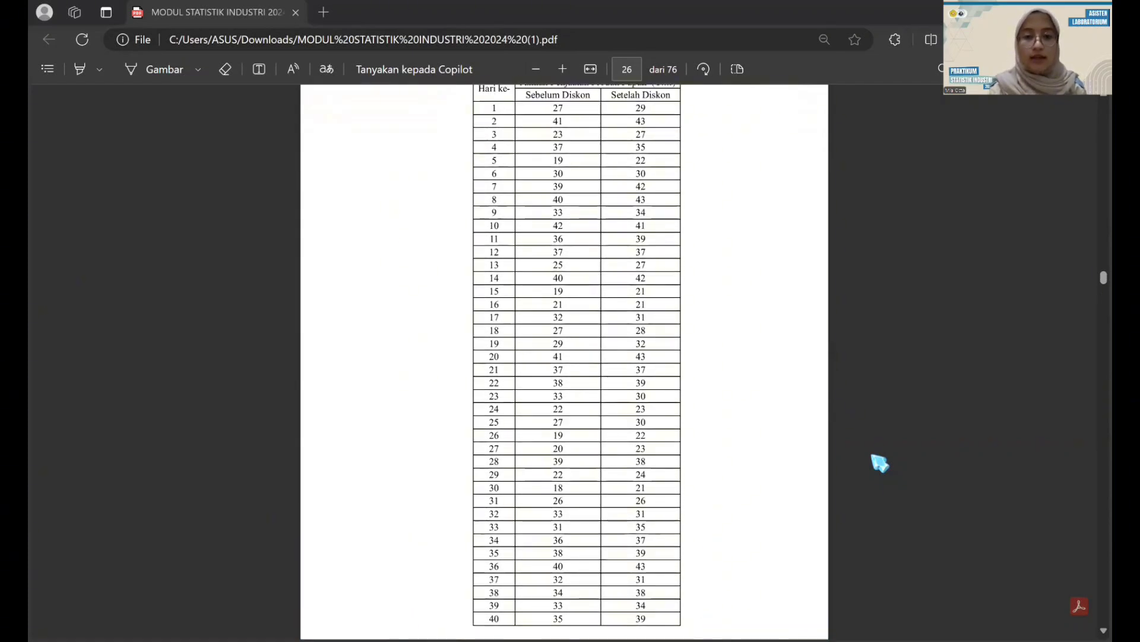
scroll(880, 463, "down", 5)
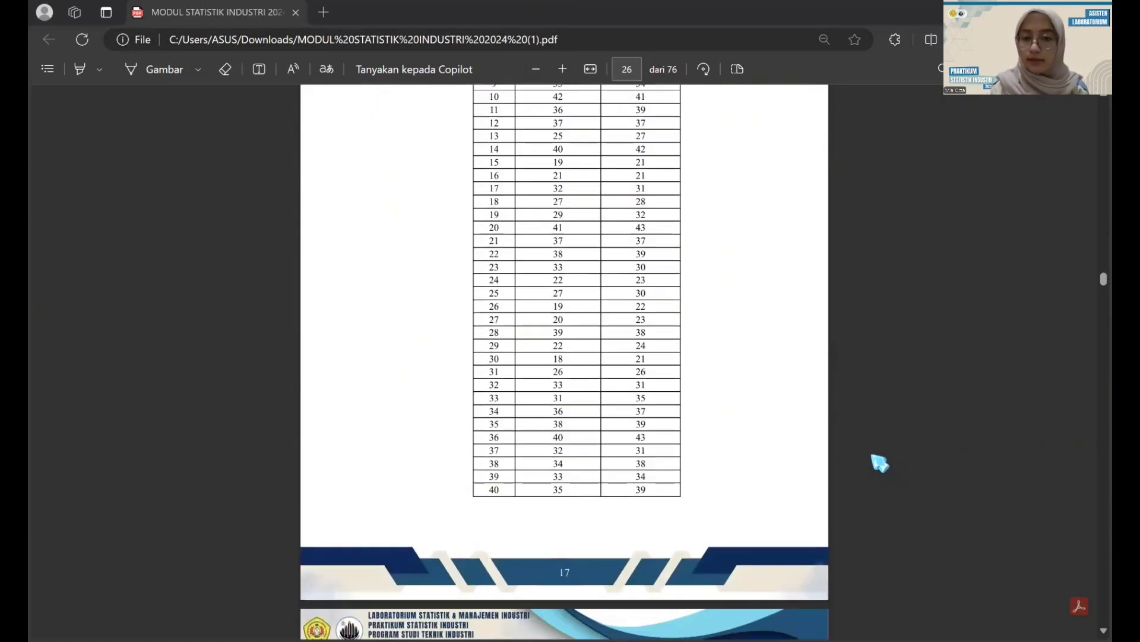
scroll(879, 462, "down", 6)
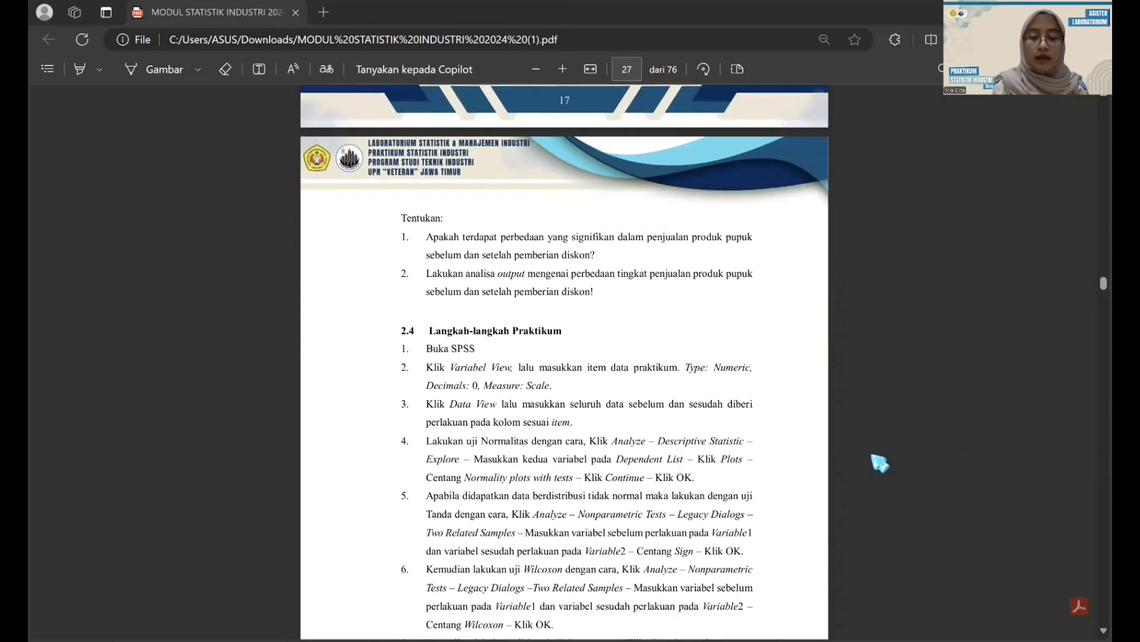
scroll(879, 463, "down", 1)
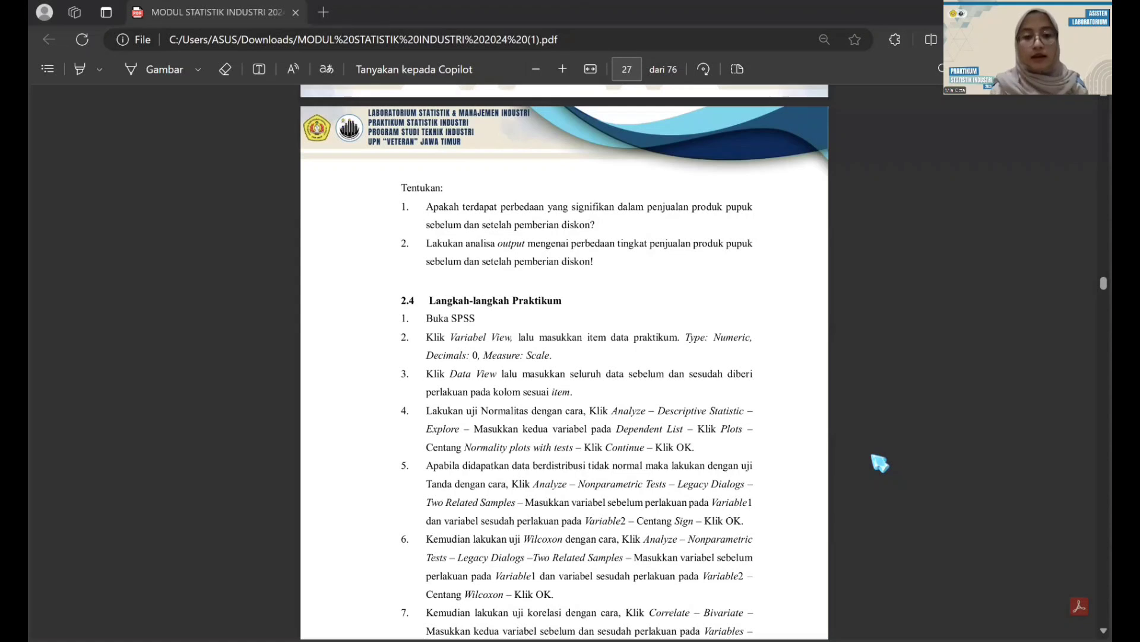
scroll(738, 344, "up", 5)
scroll(739, 344, "up", 8)
scroll(739, 344, "up", 3)
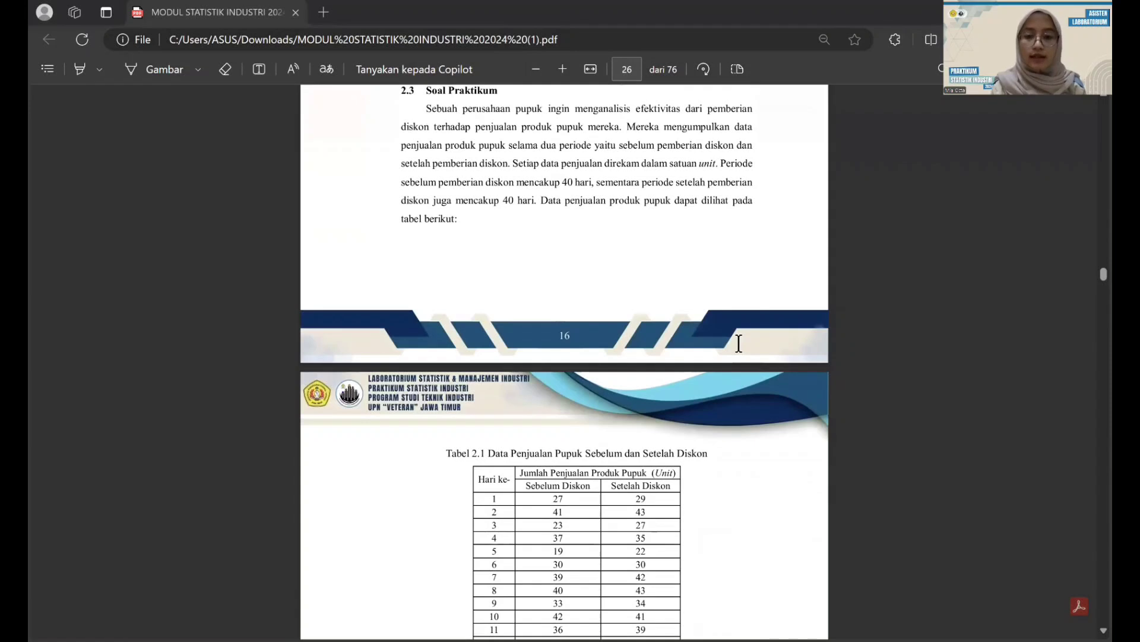
scroll(739, 343, "up", 3)
scroll(739, 344, "down", 2)
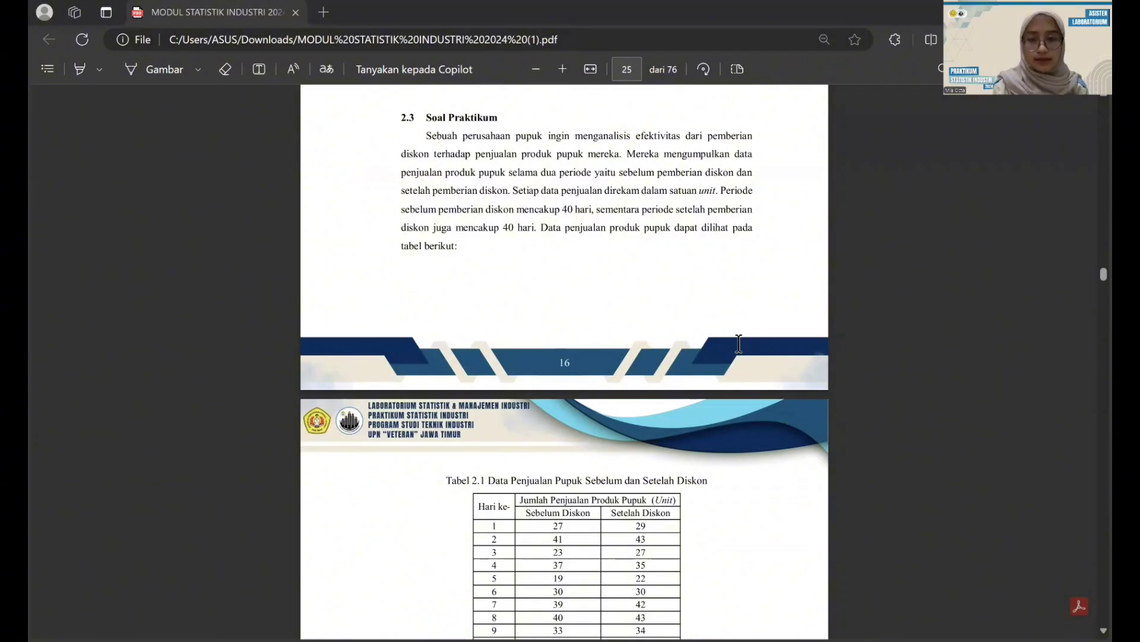
Switch to the IBM SPSS Statistics Data Editor and review the entered sales data through row 40.
key("alt+Tab")
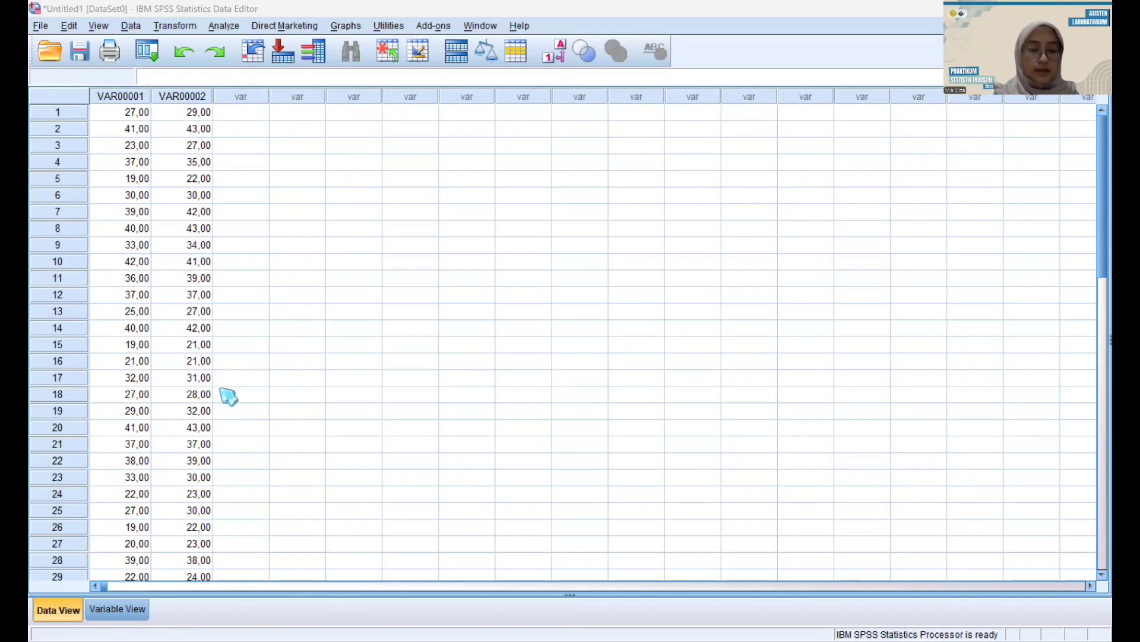
scroll(228, 396, "down", 4)
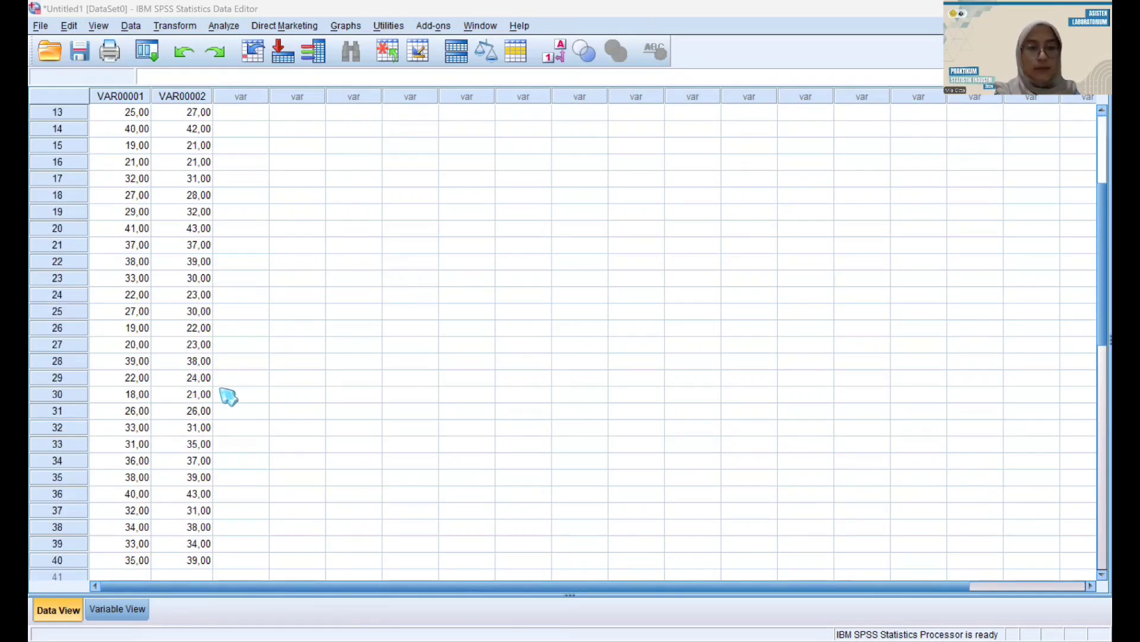
scroll(229, 396, "up", 4)
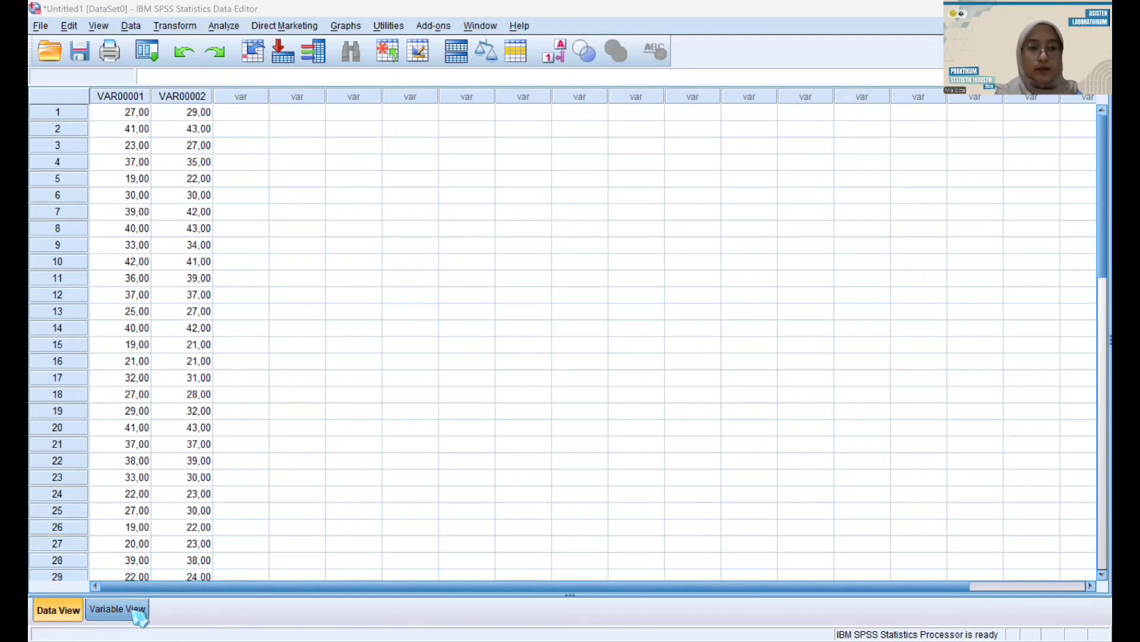
Rename the first variable in the variable definitions as Sebelum_Diskon.
left_click(140, 612)
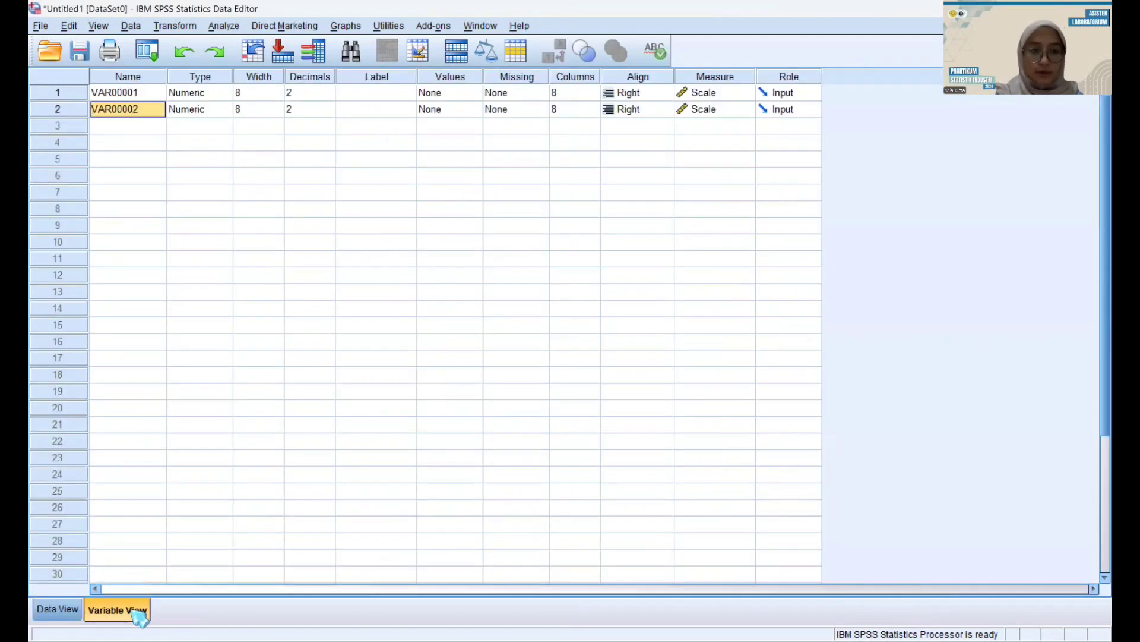
left_click(104, 95)
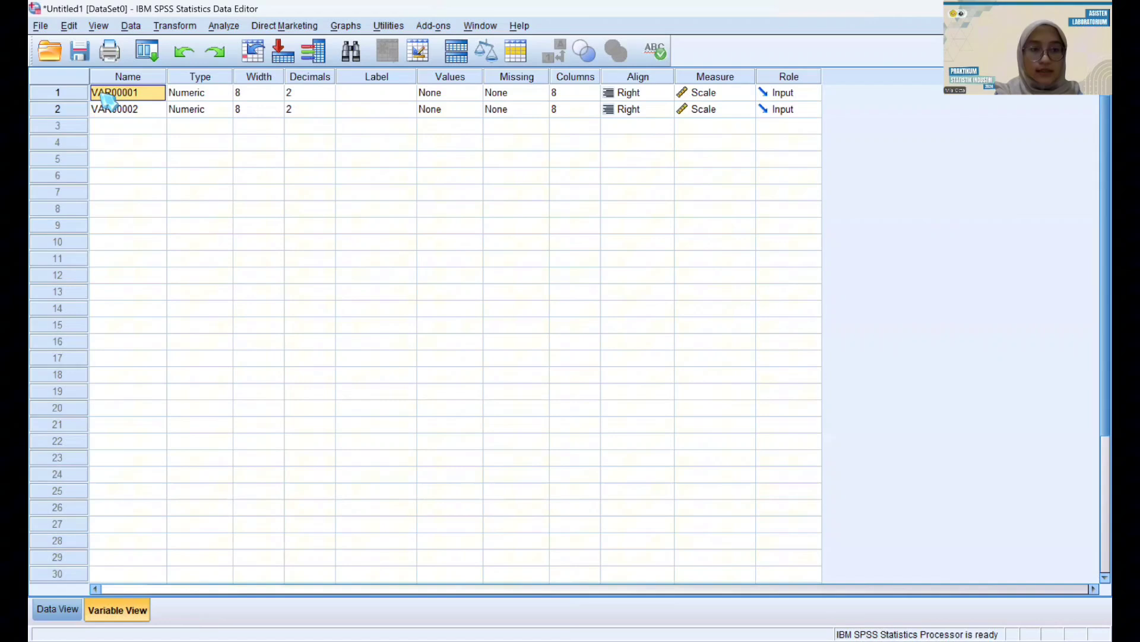
double_click(149, 95)
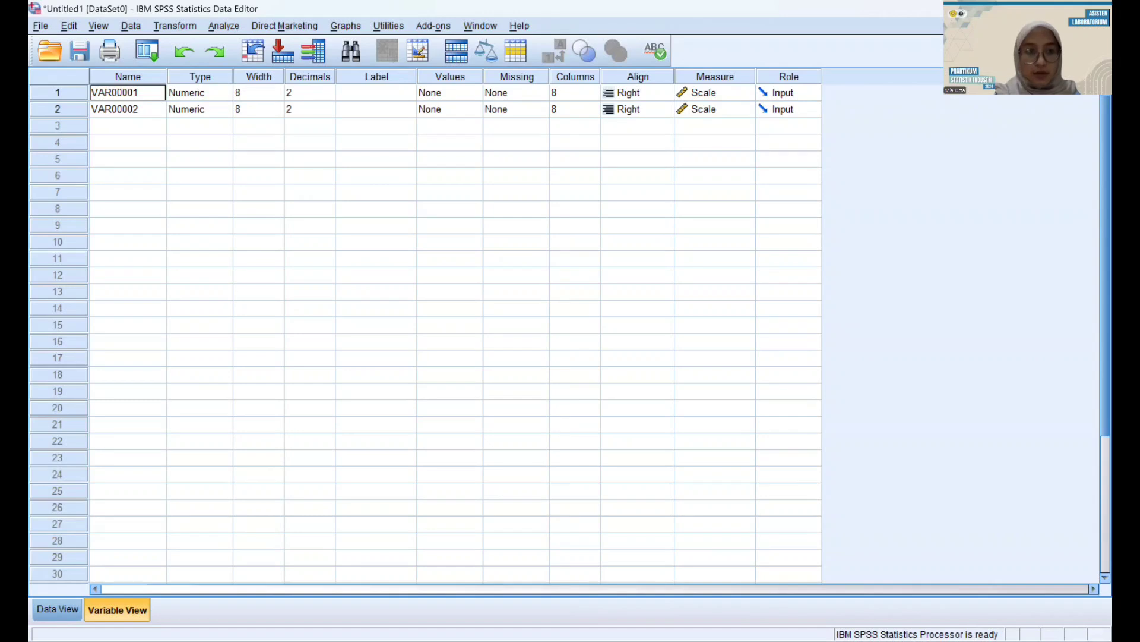
key("alt+Tab")
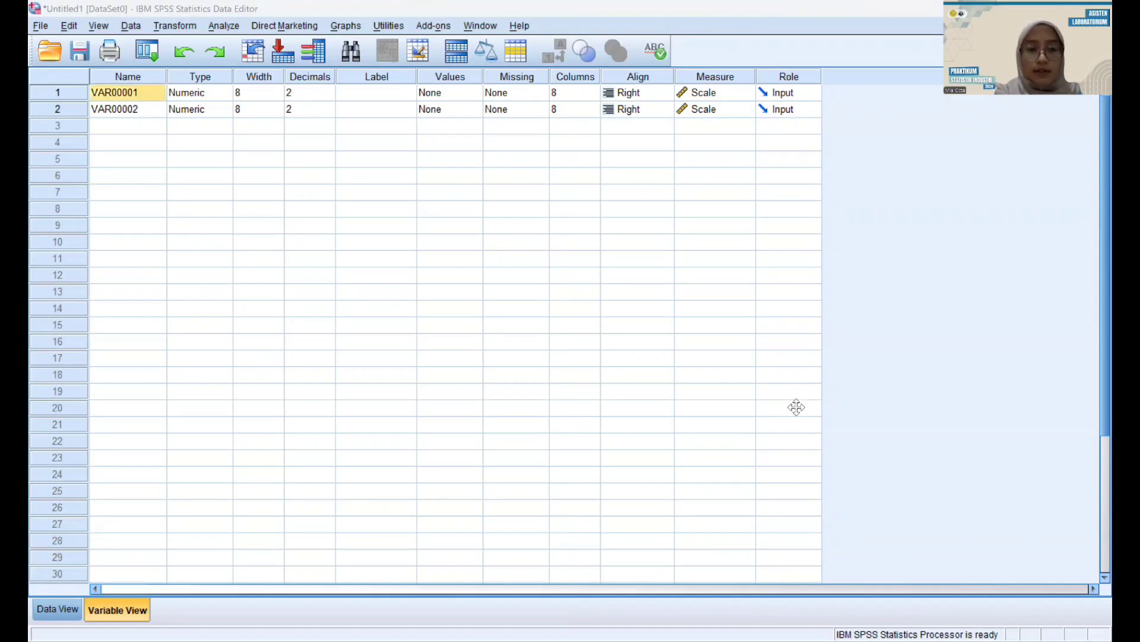
key("alt+Tab")
double_click(141, 90)
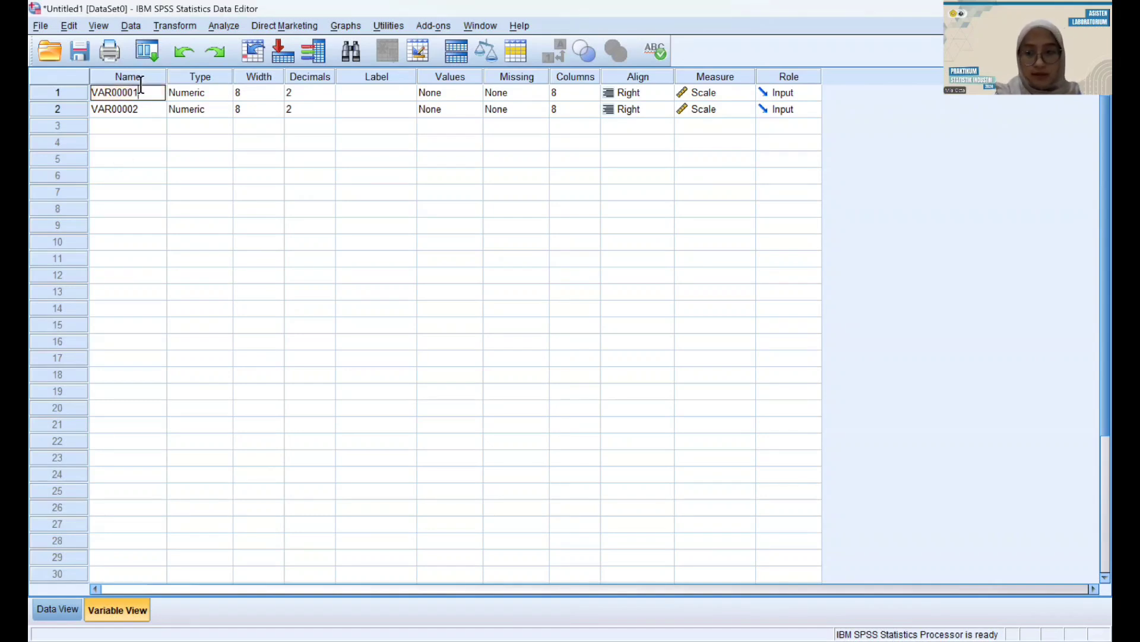
key("BackSpace")
key("BackSpace")
key("BackSpace")
key("BackSpace")
key("BackSpace")
key("BackSpace")
key("BackSpace")
key("BackSpace")
type("Sebelum")
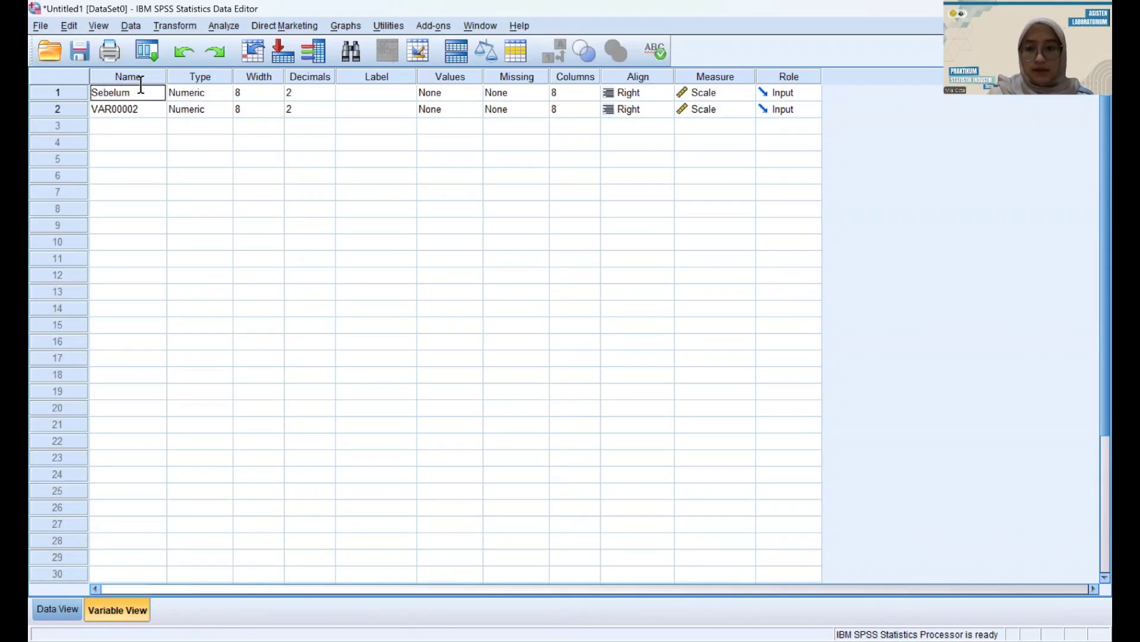
type("_Diskon")
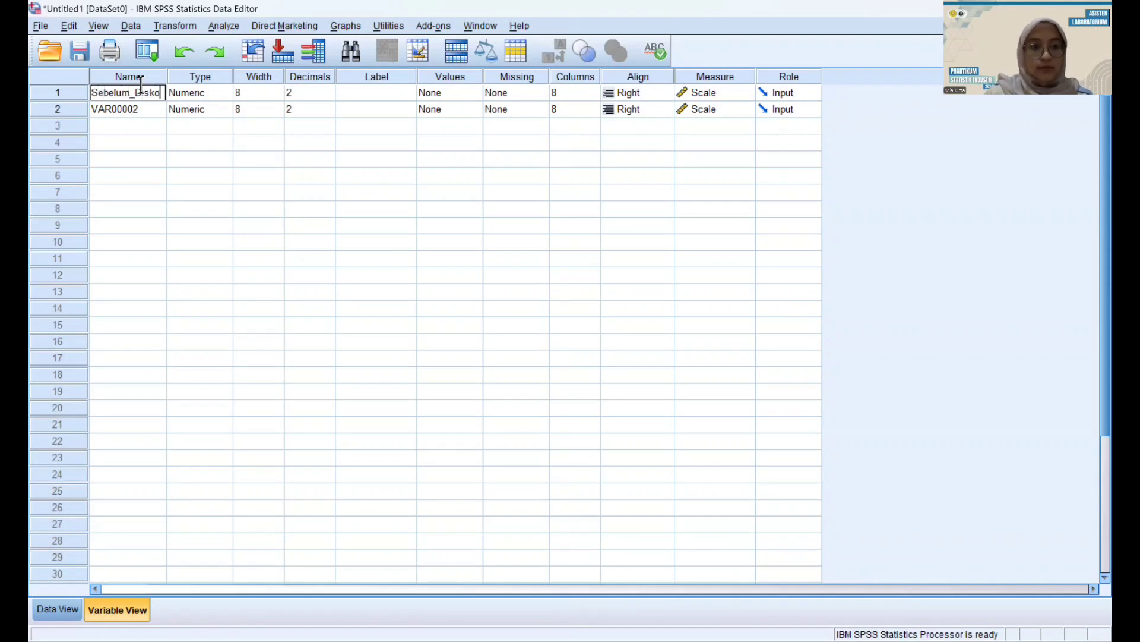
Rename the second variable as Setelah_Diskon.
double_click(151, 108)
key("BackSpace")
key("BackSpace")
key("BackSpace")
key("BackSpace")
key("BackSpace")
key("BackSpace")
key("BackSpace")
key("BackSpace")
type("Setel")
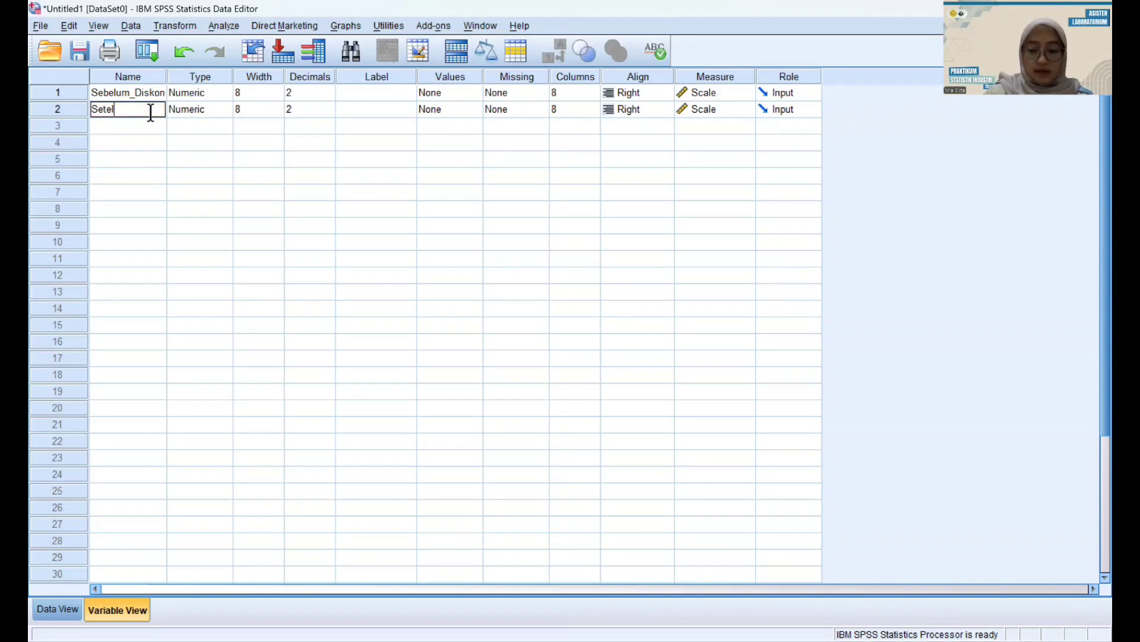
type("ah_")
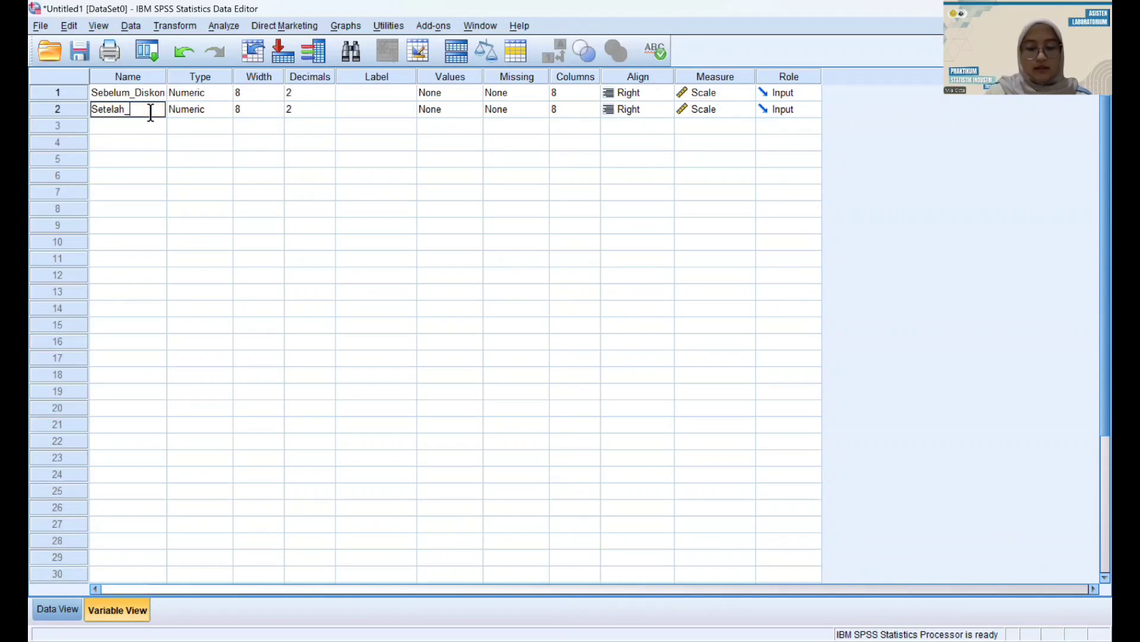
type("Diskon")
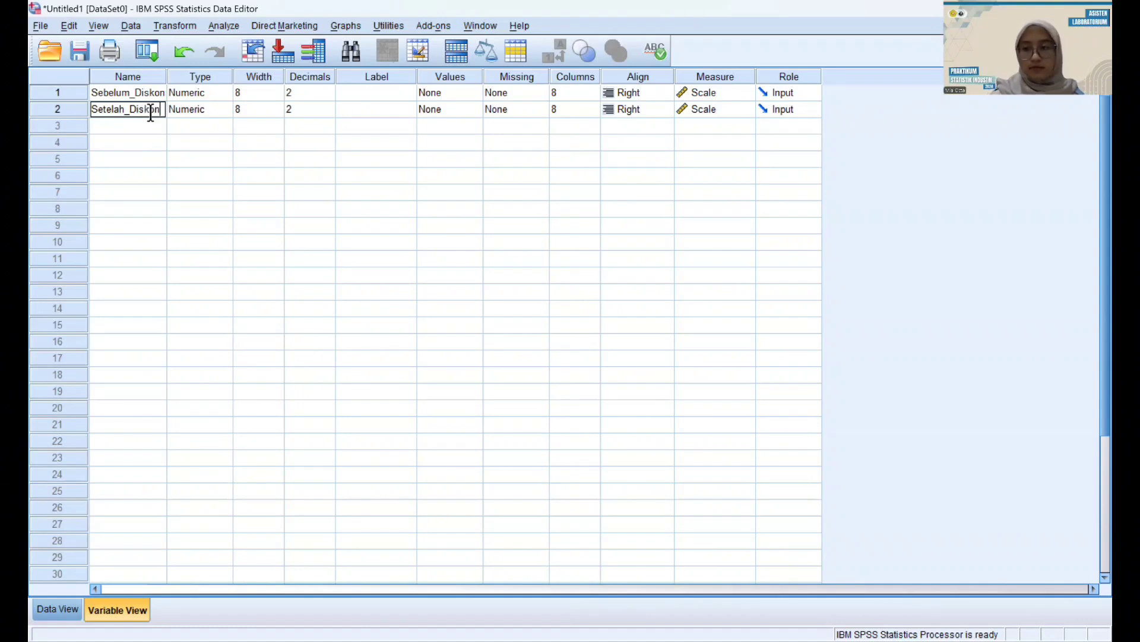
key("Return")
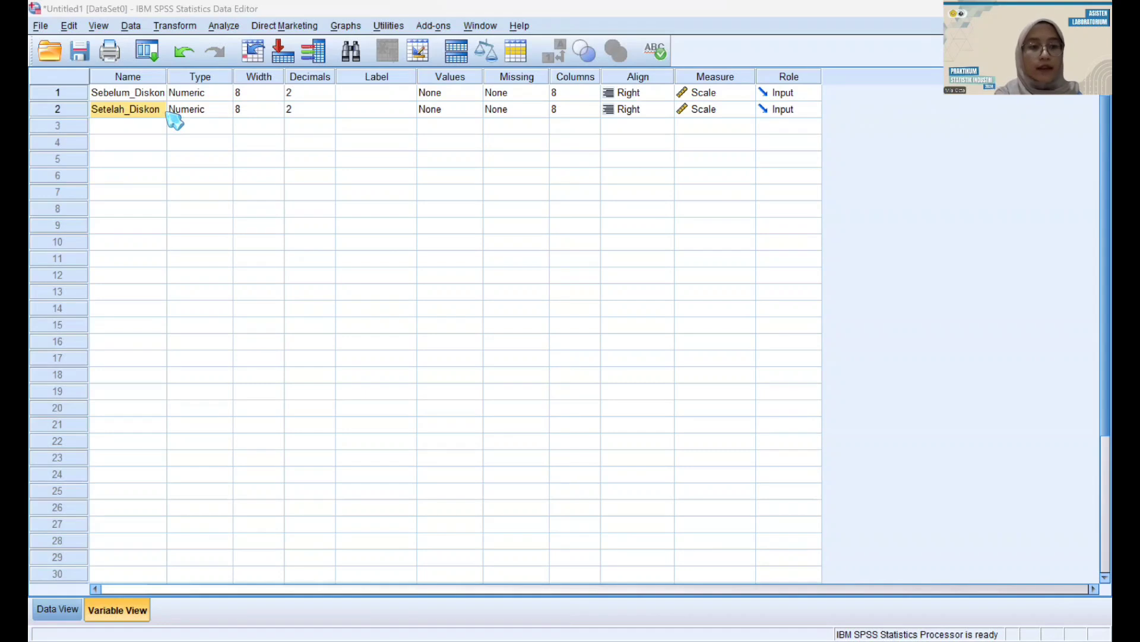
Set the decimals of both variables to 0 and choose Scale as the measure for Sebelum_Diskon.
left_click(321, 93)
left_click(329, 96)
left_click(329, 96)
left_click(320, 110)
left_click(329, 112)
left_click(329, 112)
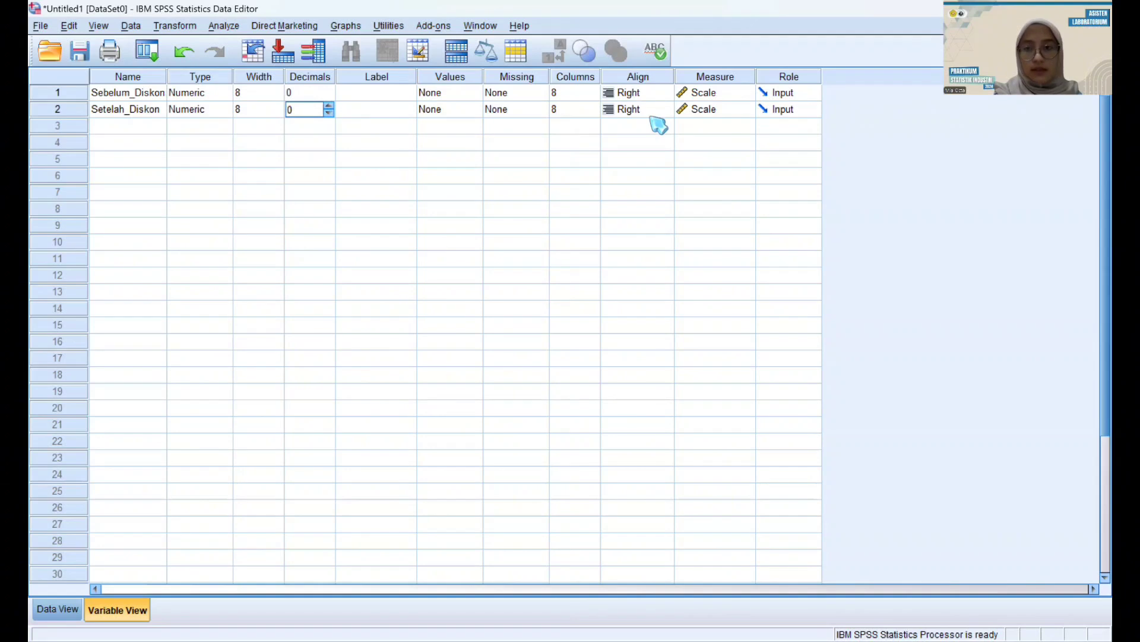
left_click(729, 98)
left_click(732, 110)
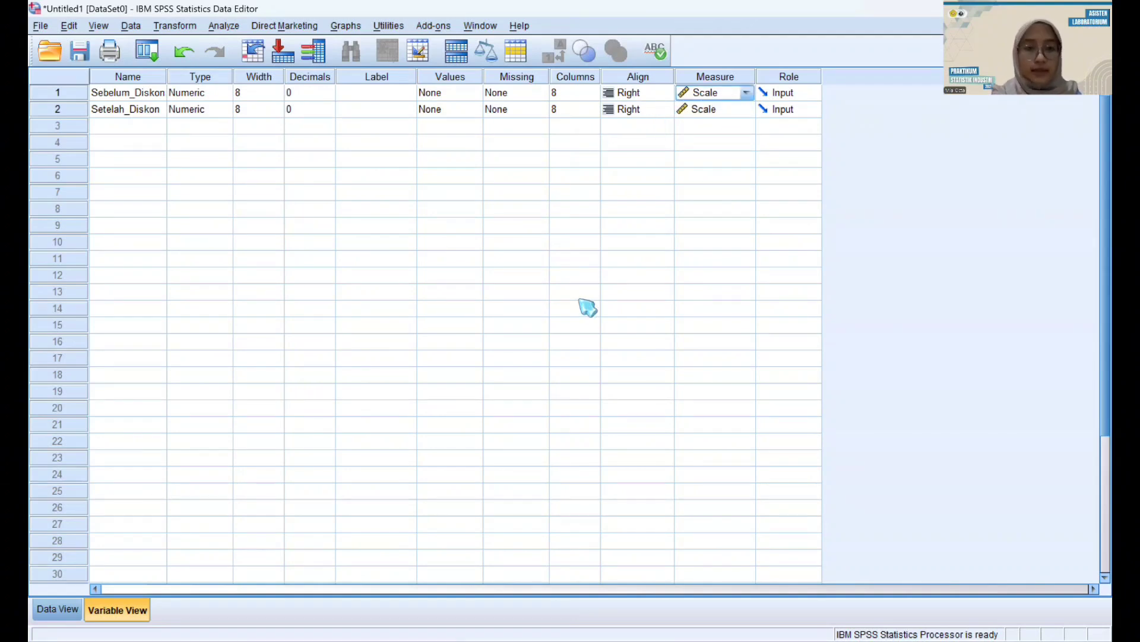
Start an Explore analysis from the data view with Sebelum_Diskon and Setelah_Diskon as the dependent variables.
left_click(58, 610)
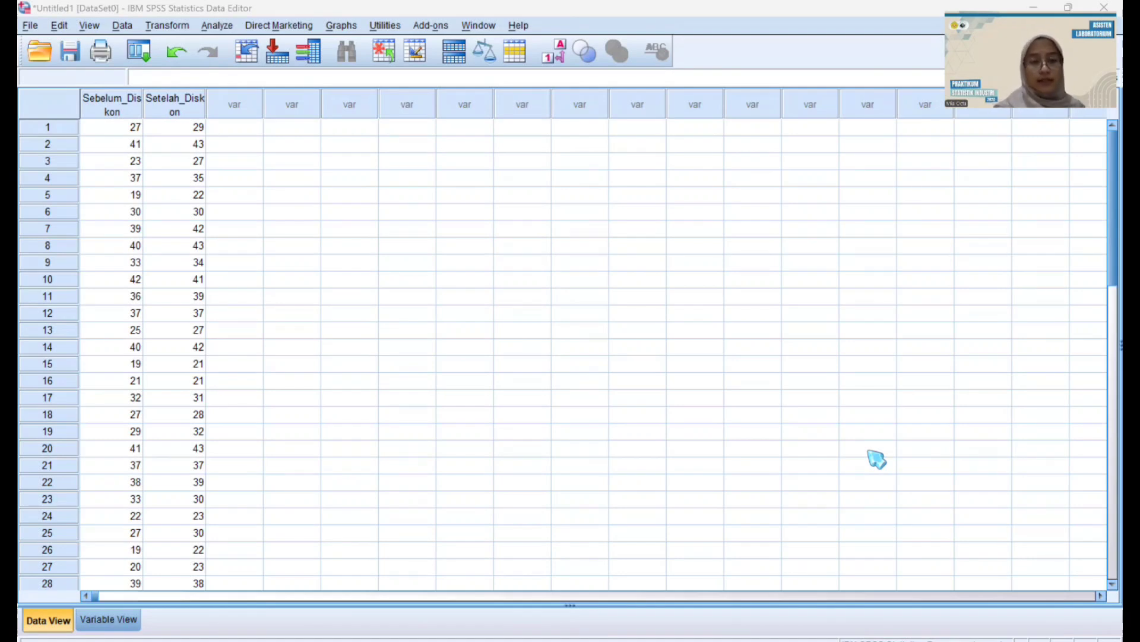
left_click(217, 25)
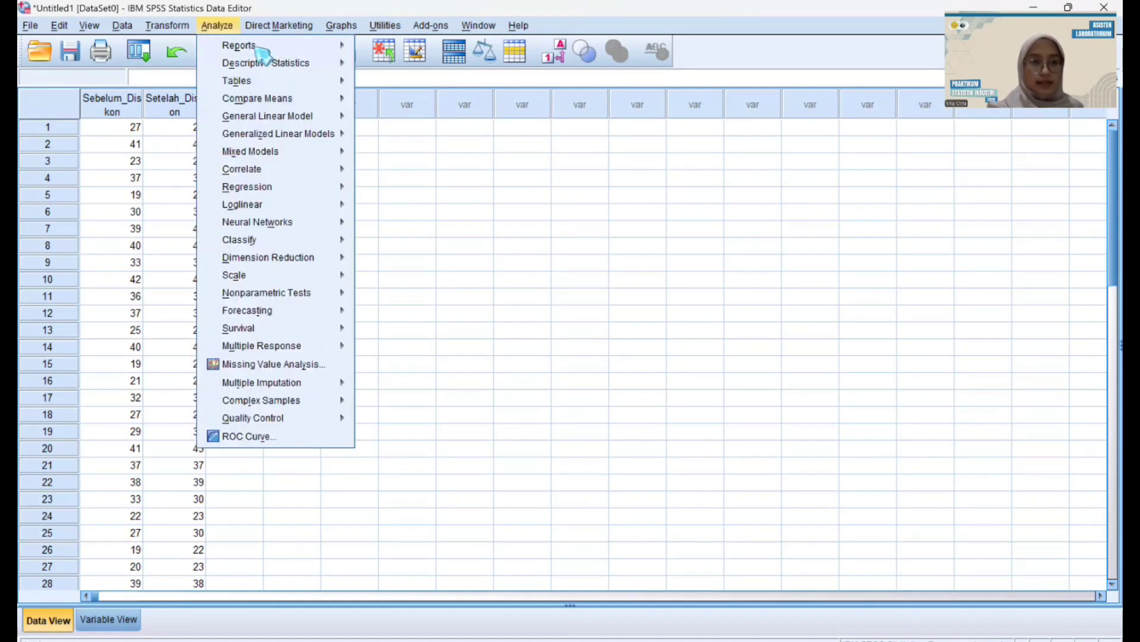
mouse_move(275, 61)
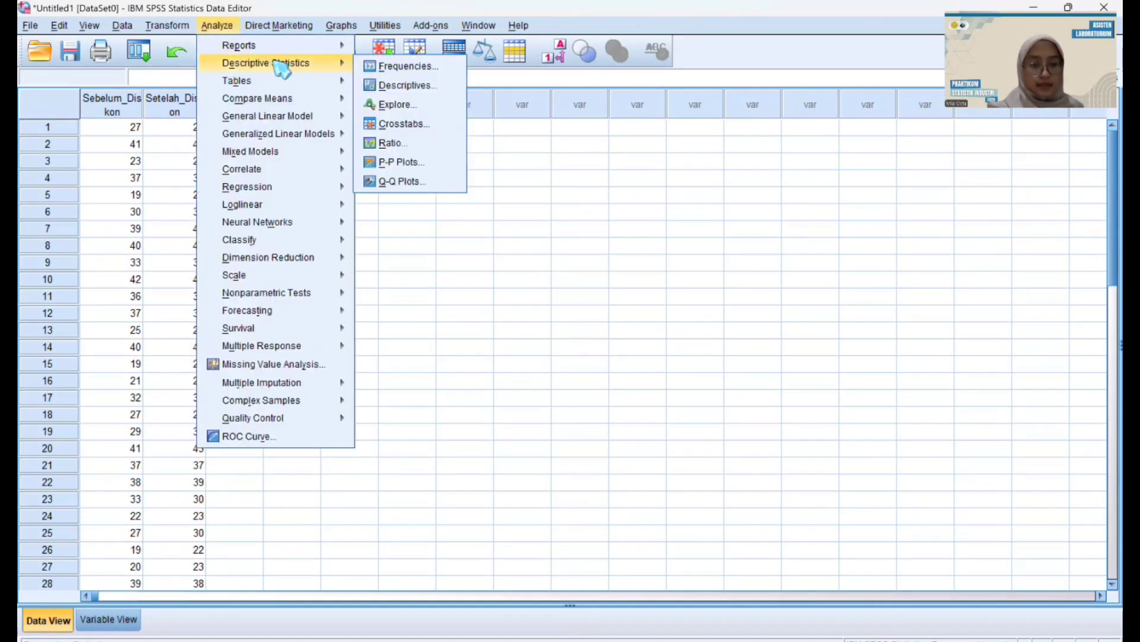
left_click(429, 104)
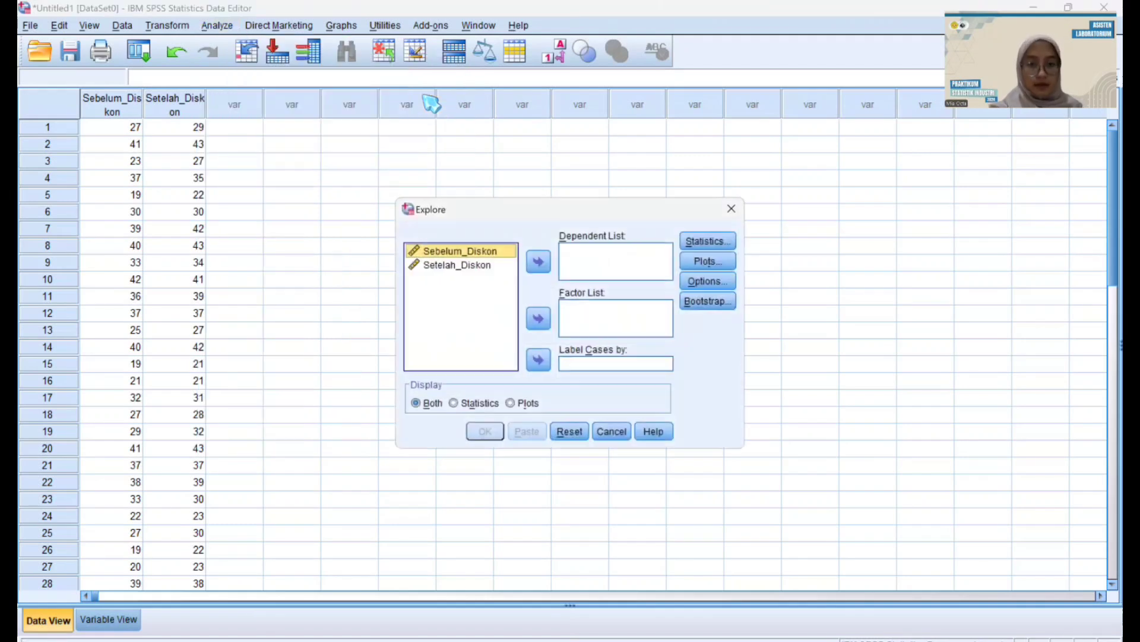
left_click(491, 254)
left_click(490, 265, "shift")
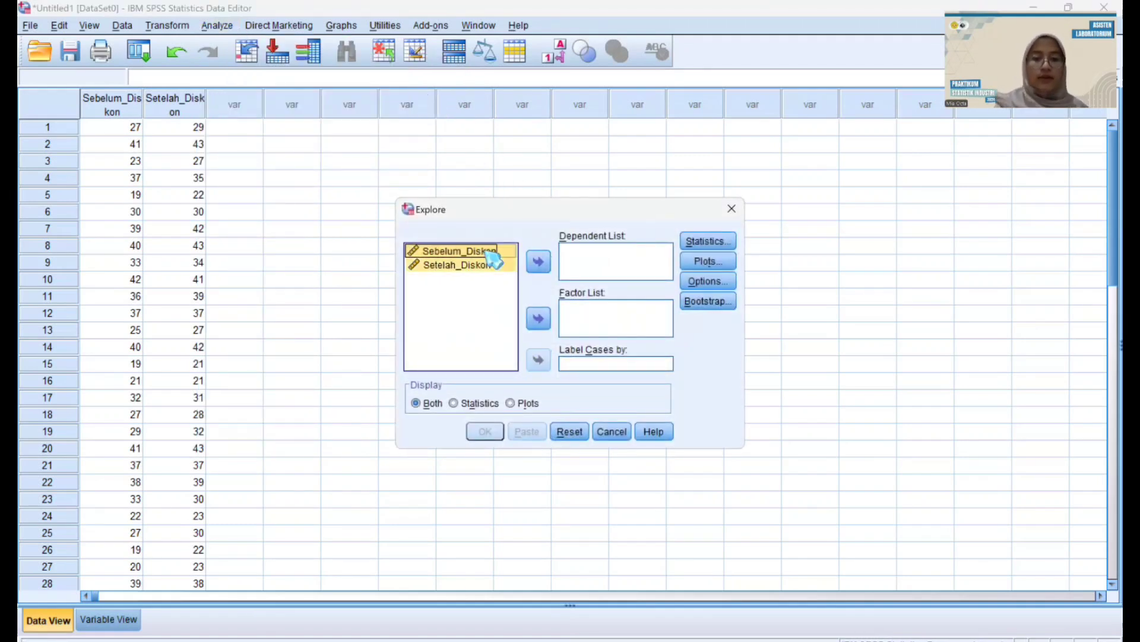
left_click(538, 261)
Run the Explore analysis with normality plots with tests enabled and bring up the Tests of Normality table in the output.
left_click(708, 261)
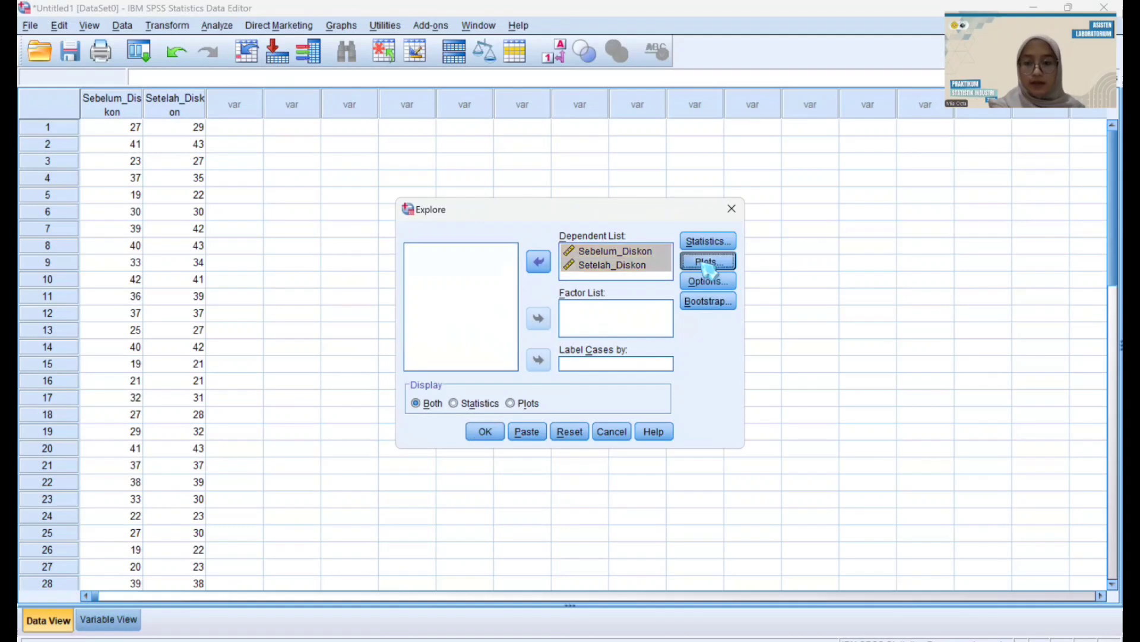
left_click(472, 314)
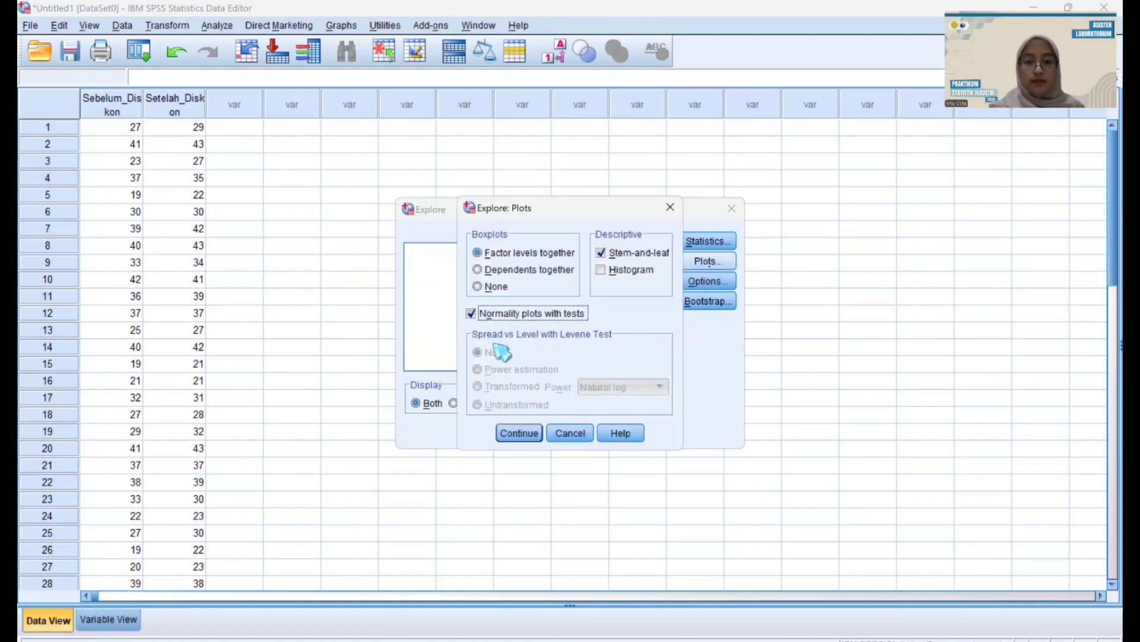
left_click(538, 430)
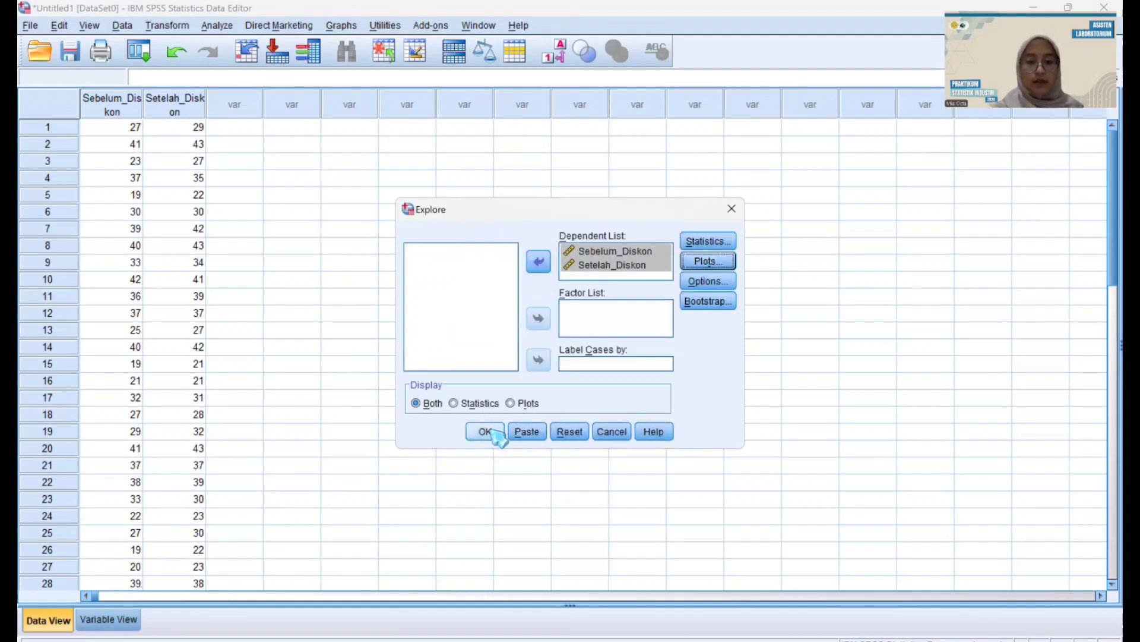
left_click(493, 431)
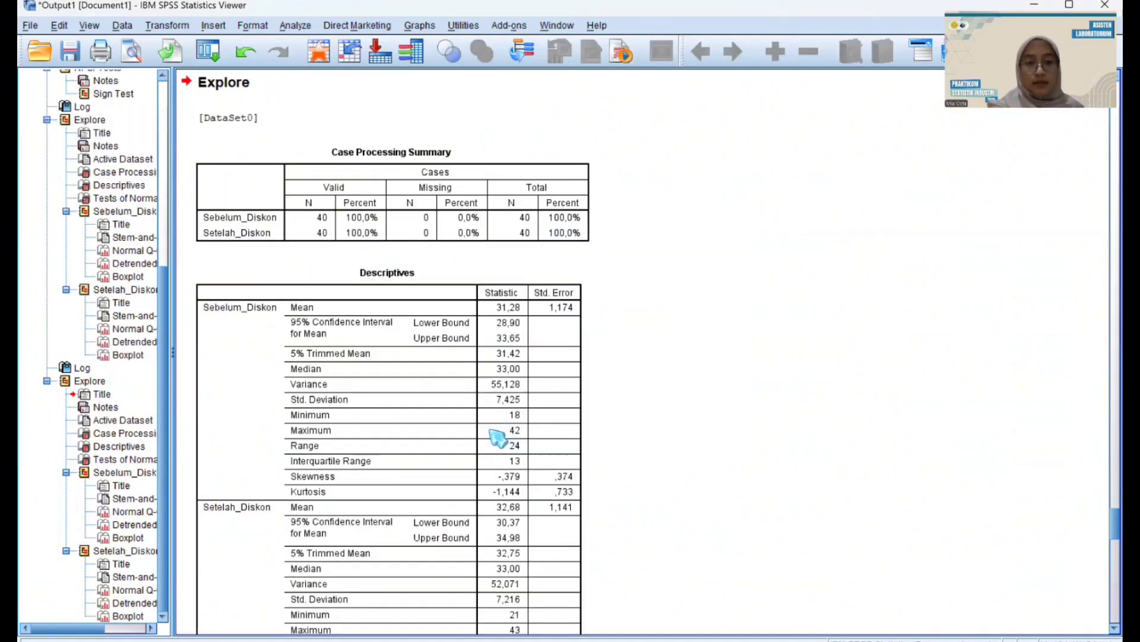
scroll(497, 439, "down", 10)
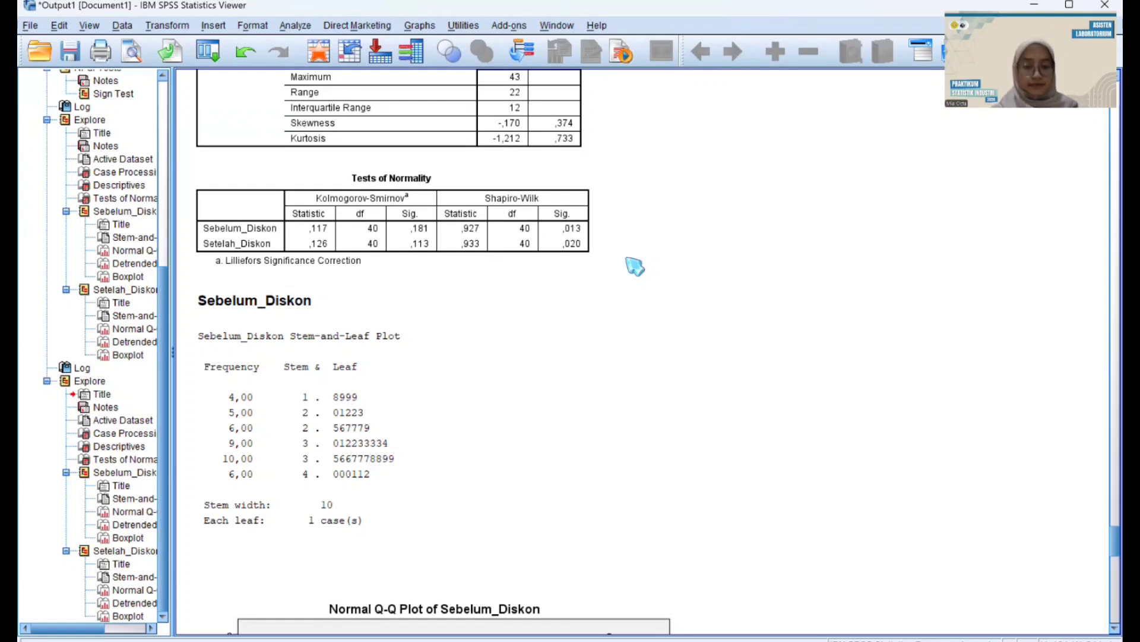
Set up a legacy nonparametric two-related-samples test with Sebelum_Diskon and Setelah_Diskon as the first test pair.
left_click(306, 265)
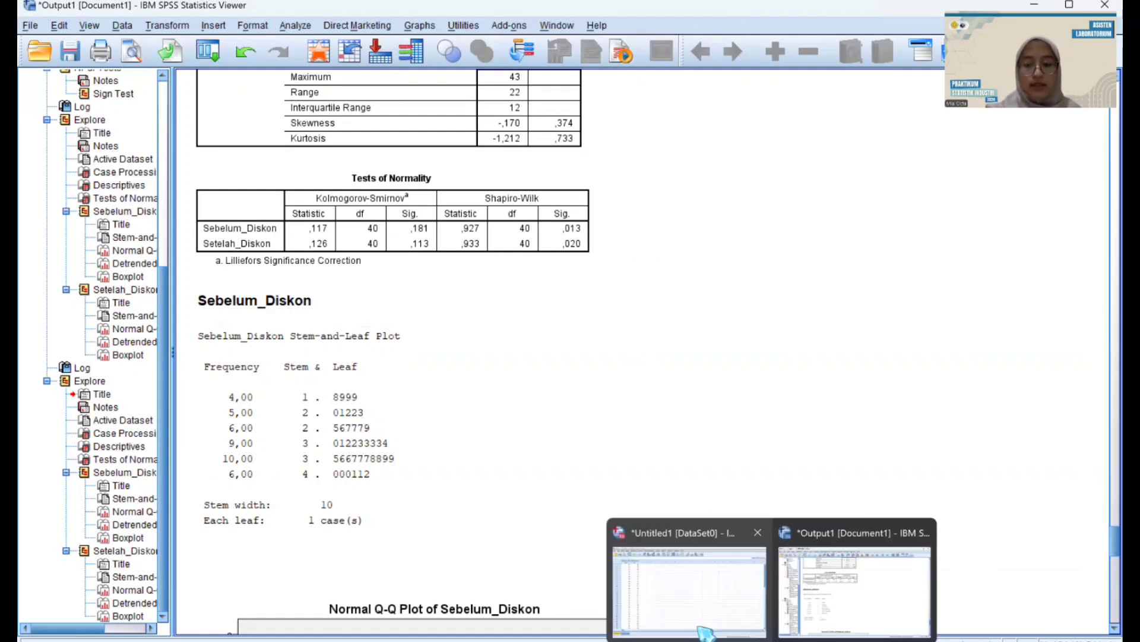
left_click(689, 594)
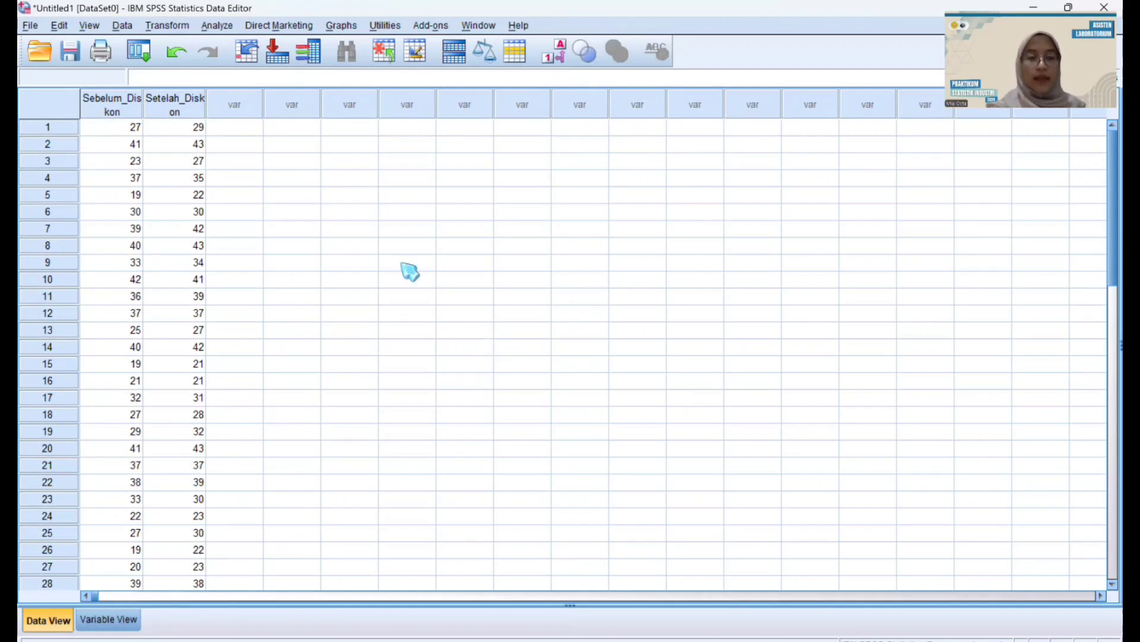
left_click(220, 26)
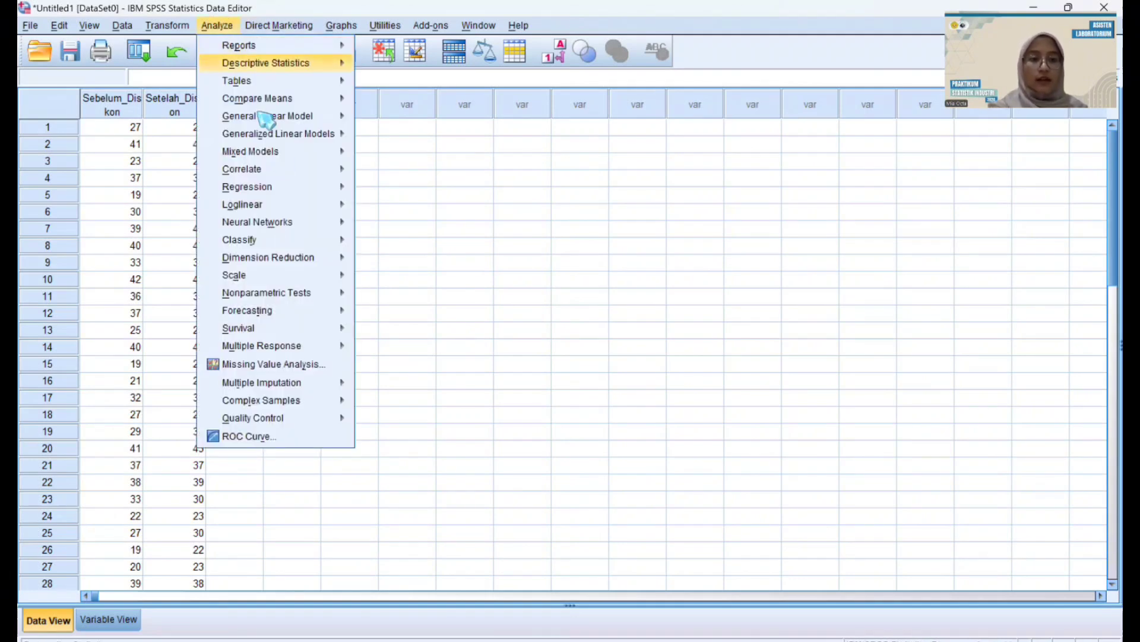
mouse_move(321, 295)
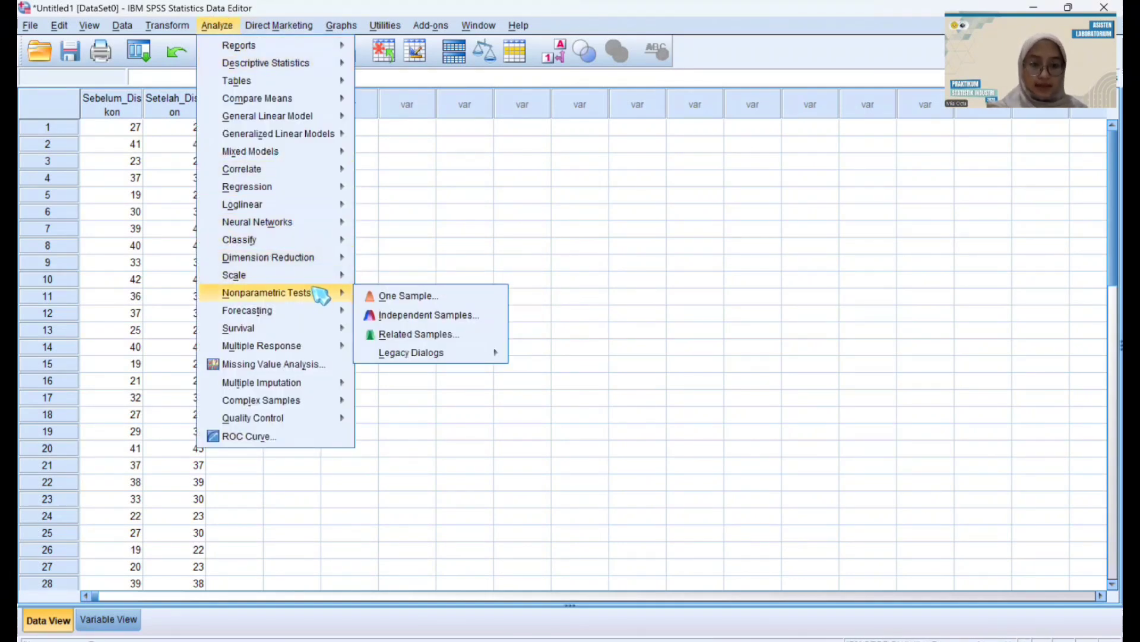
mouse_move(432, 356)
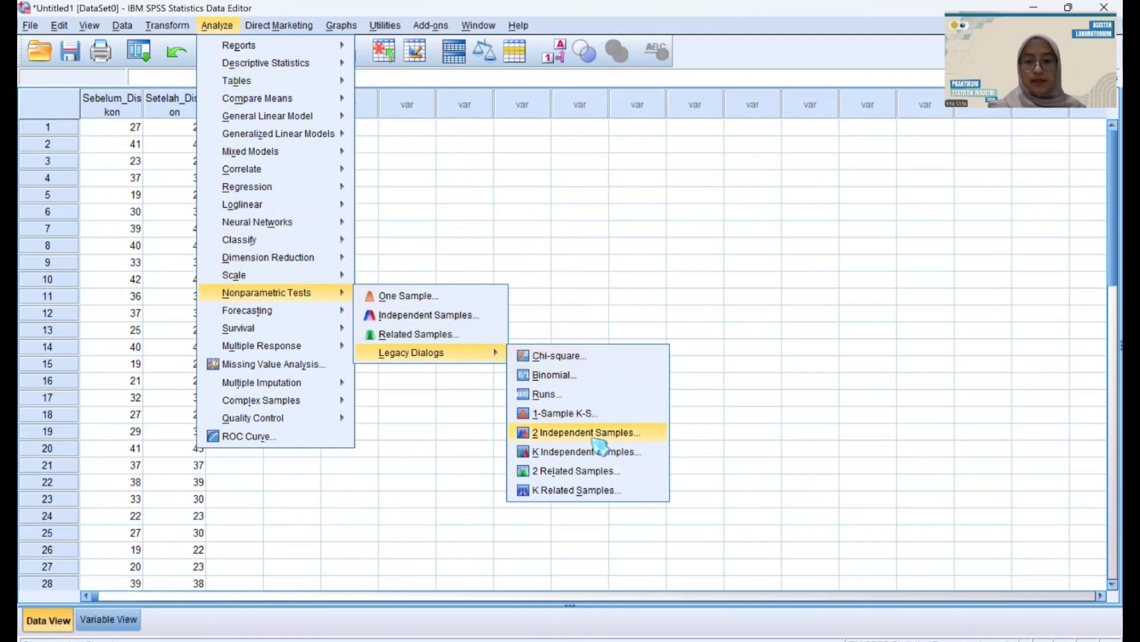
left_click(607, 472)
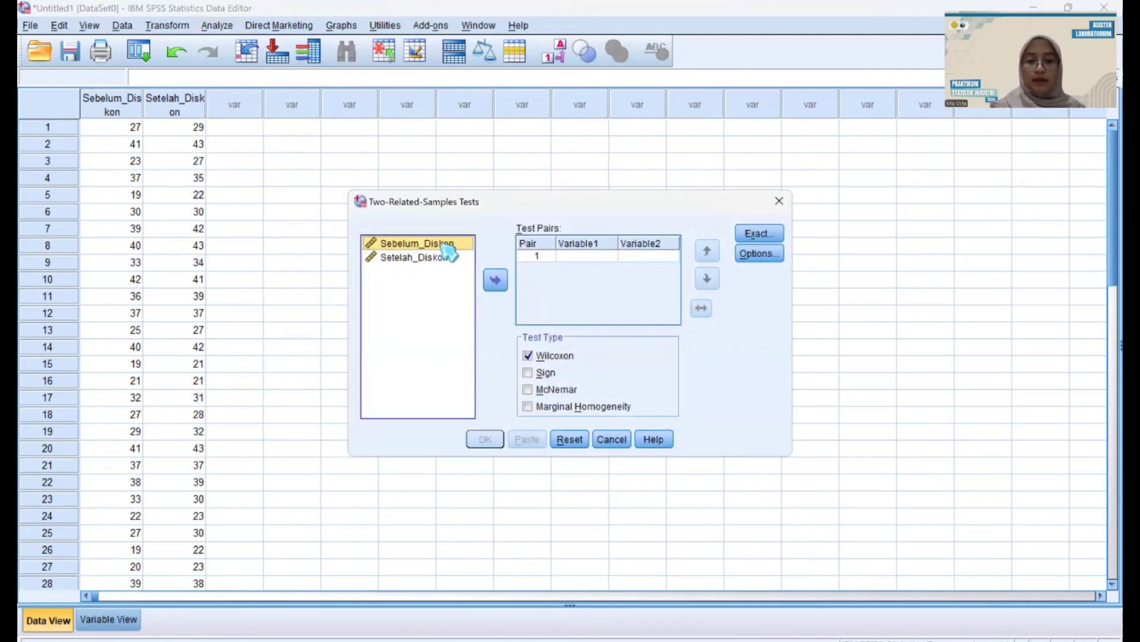
left_click(495, 280)
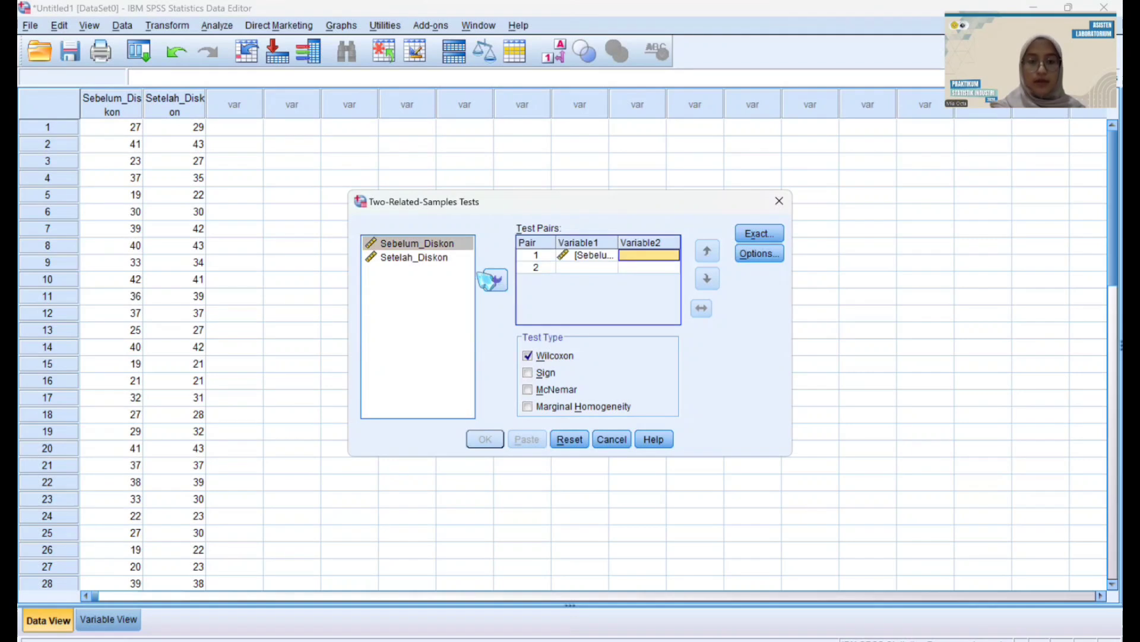
left_click(457, 259)
left_click(498, 281)
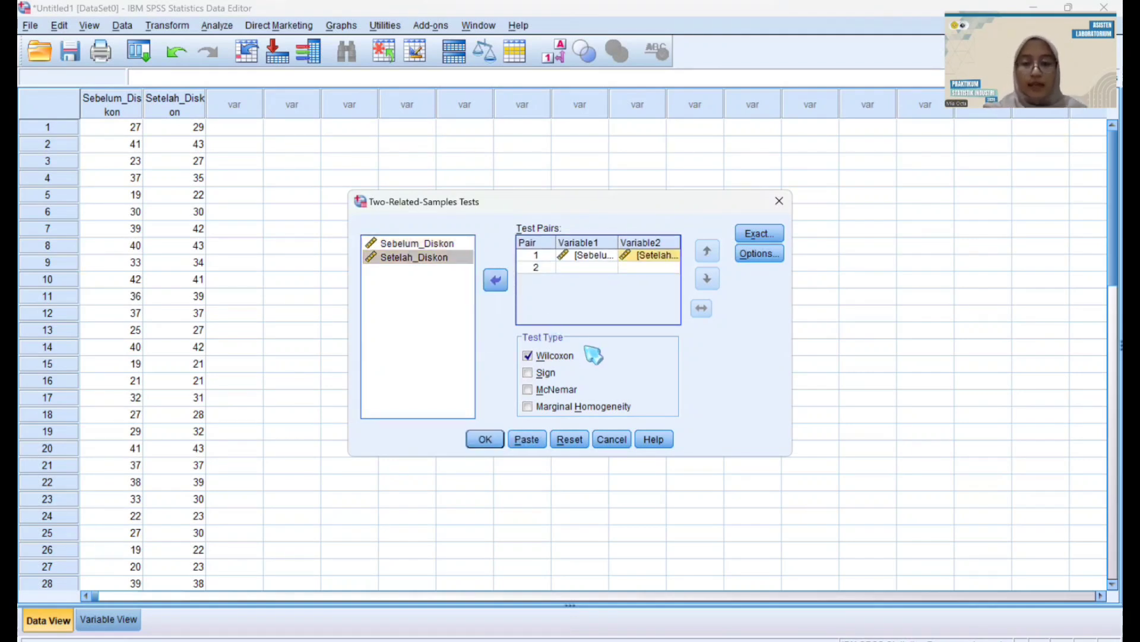
Choose Sign instead of Wilcoxon as the only test type and run the two-related-samples test.
left_click(537, 375)
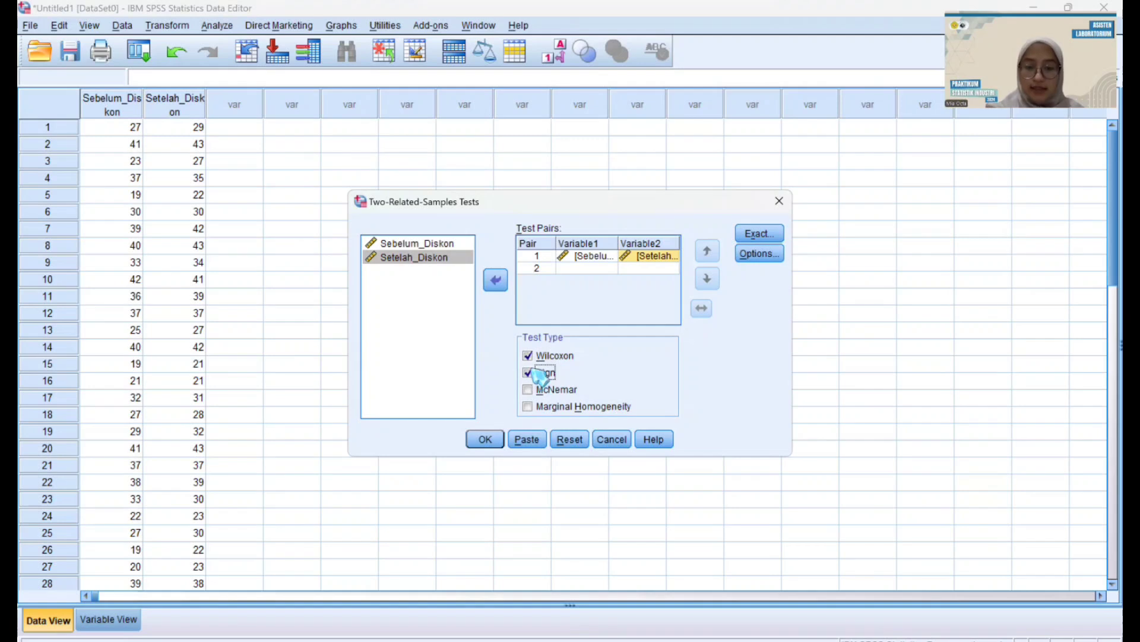
left_click(536, 357)
left_click(536, 356)
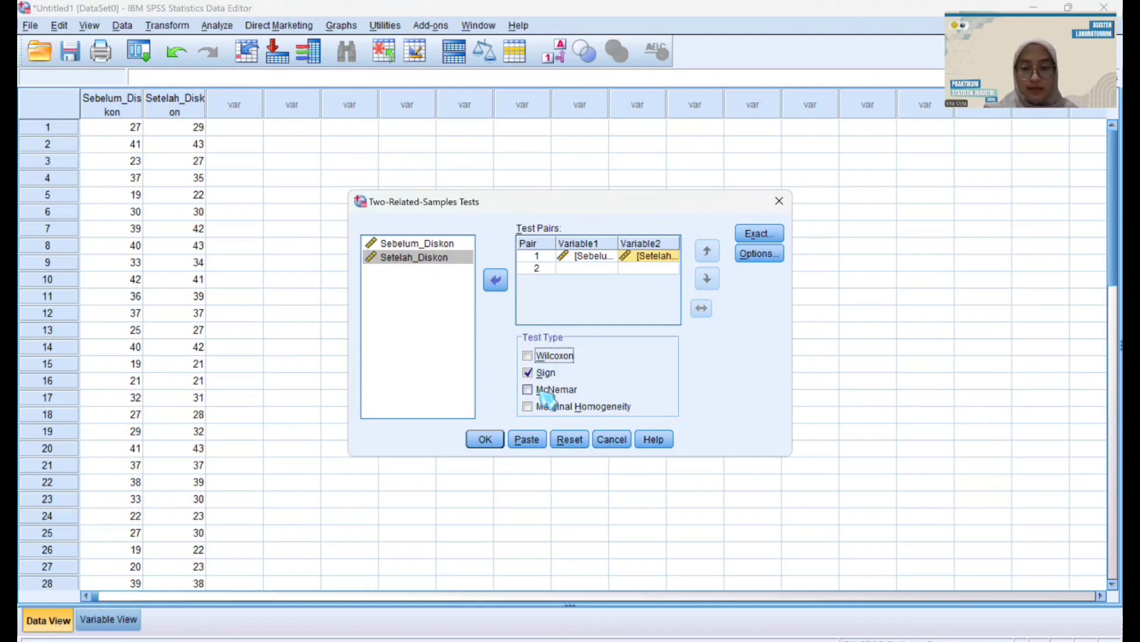
left_click(496, 442)
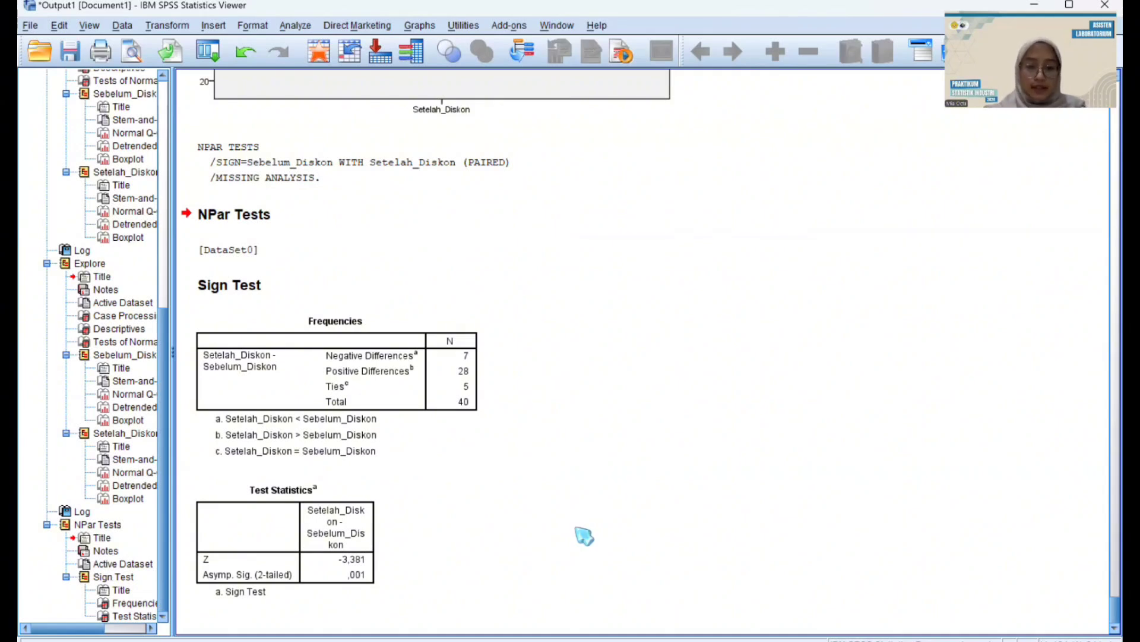
Run the two-related-samples test again on the Sebelum_Diskon and Setelah_Diskon pair with Wilcoxon as the only test type.
mouse_move(766, 640)
left_click(727, 623)
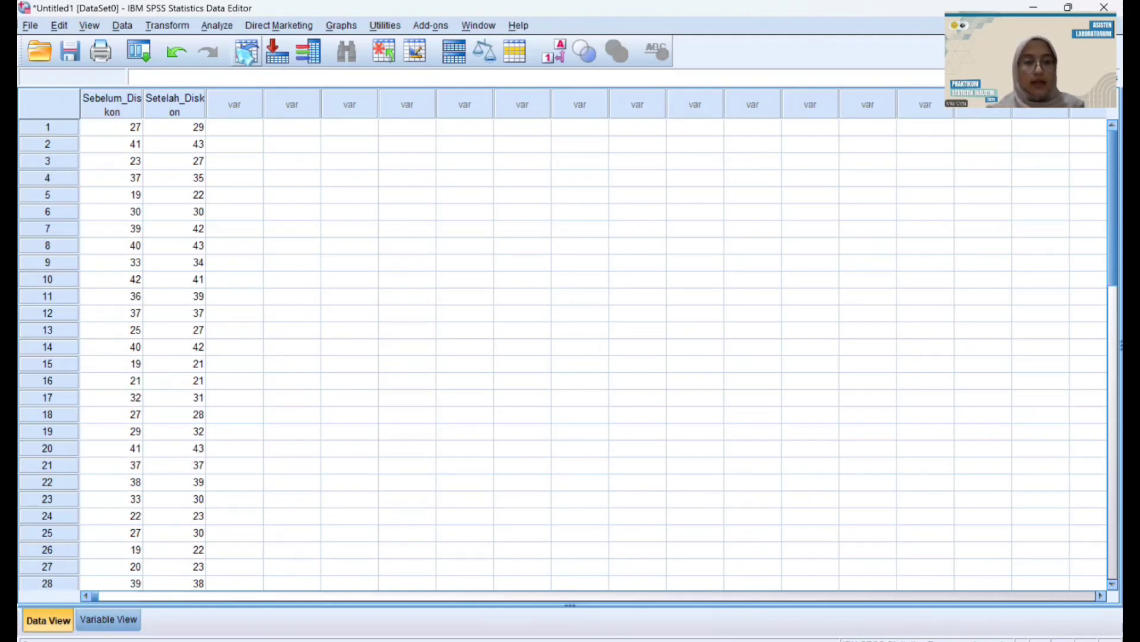
left_click(220, 26)
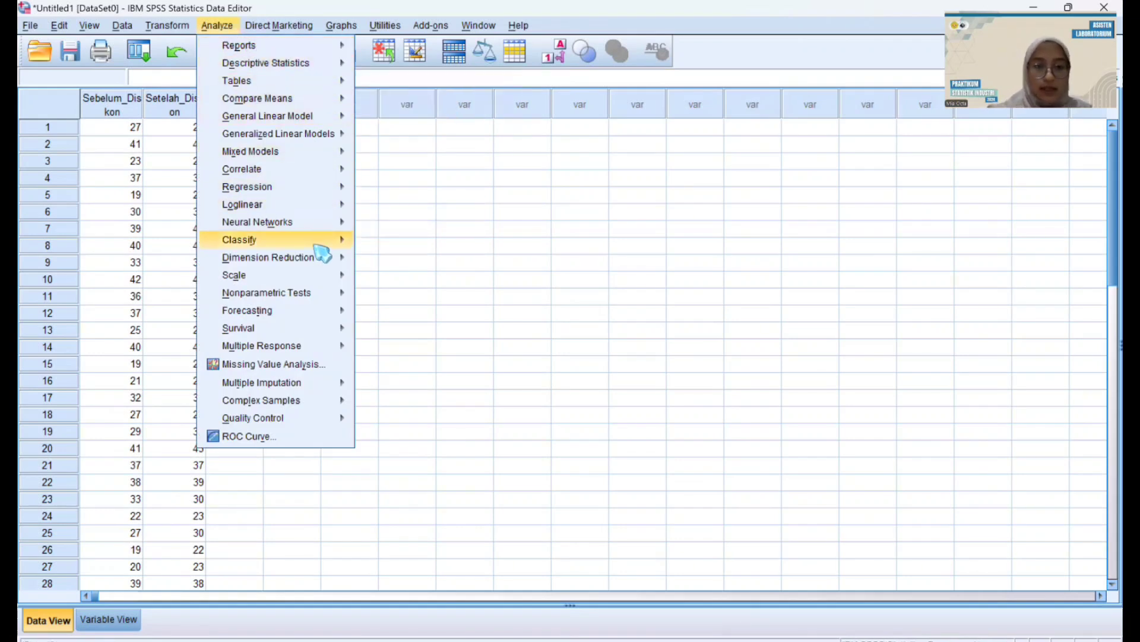
mouse_move(329, 295)
mouse_move(424, 358)
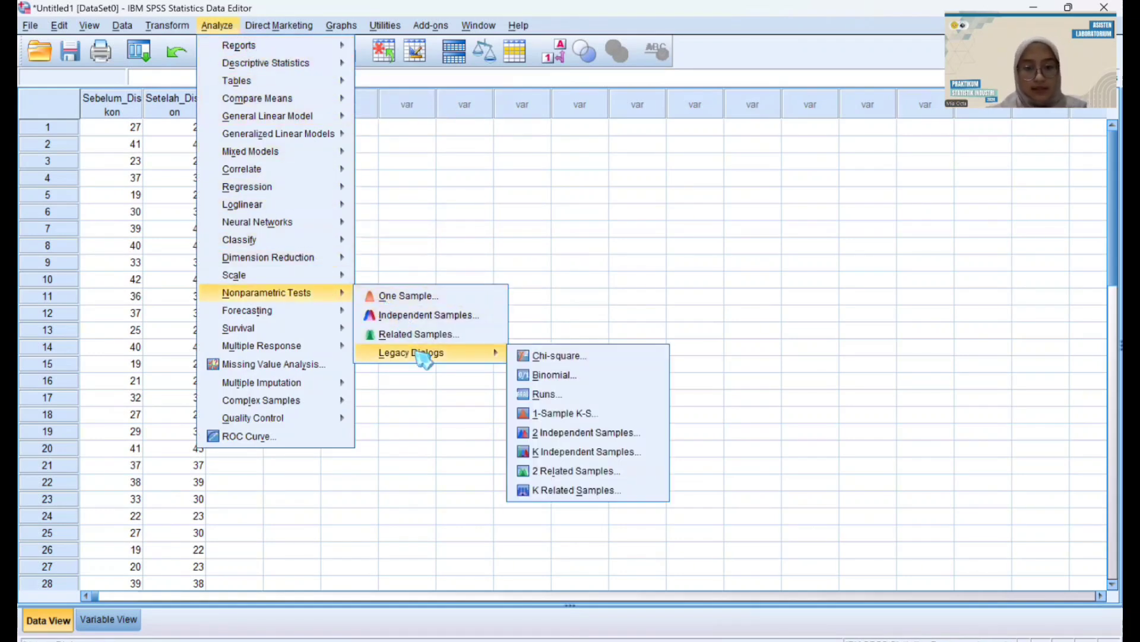
left_click(588, 472)
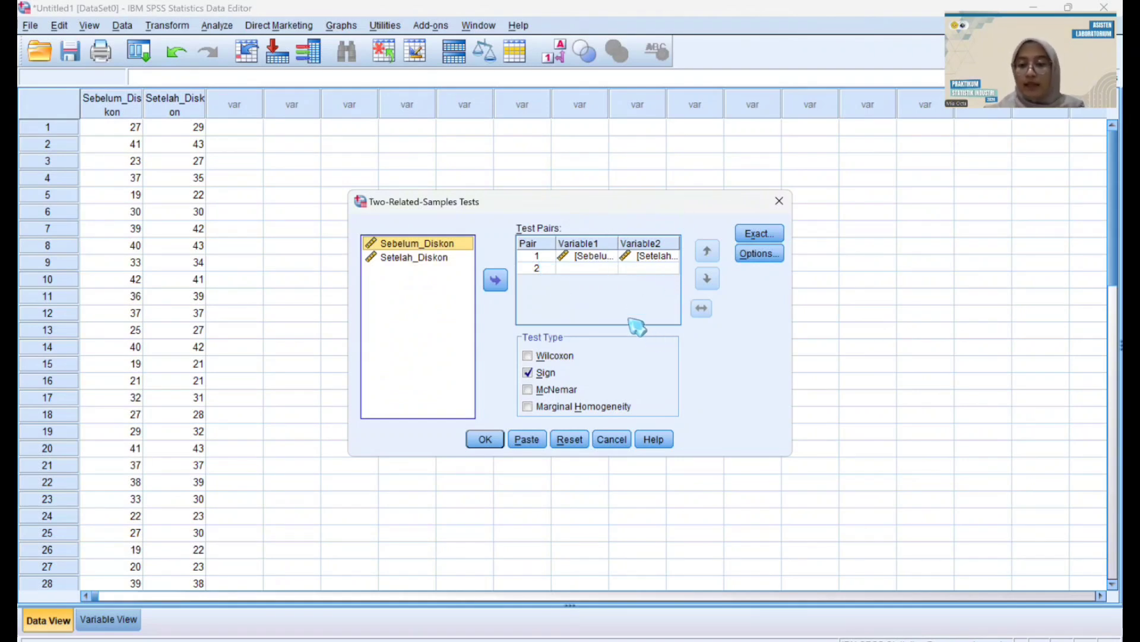
left_click(531, 356)
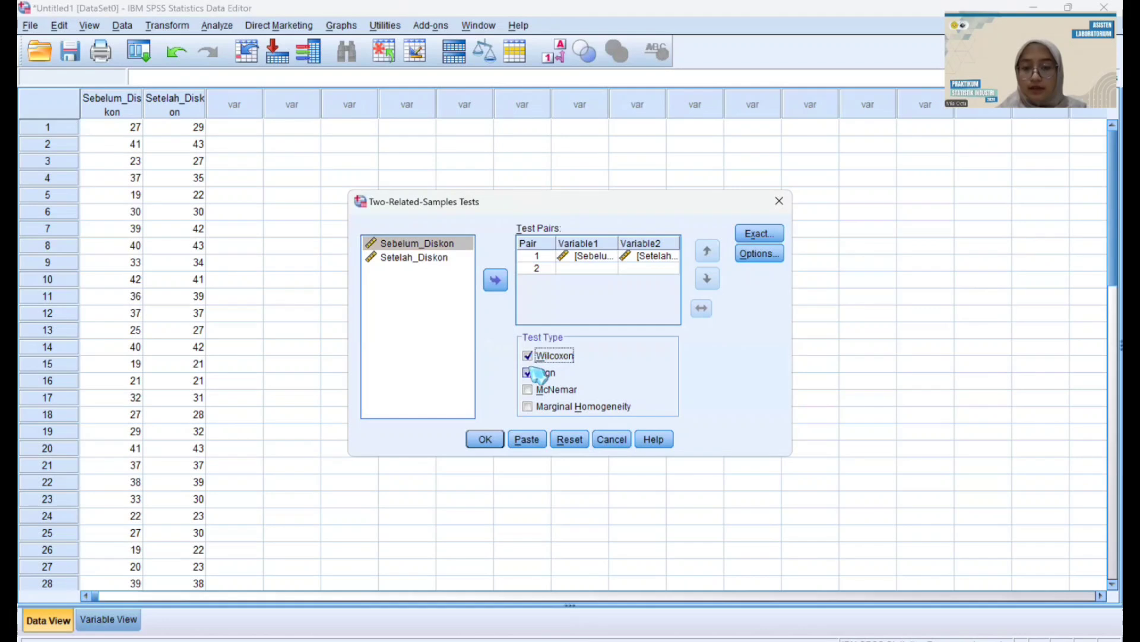
left_click(530, 373)
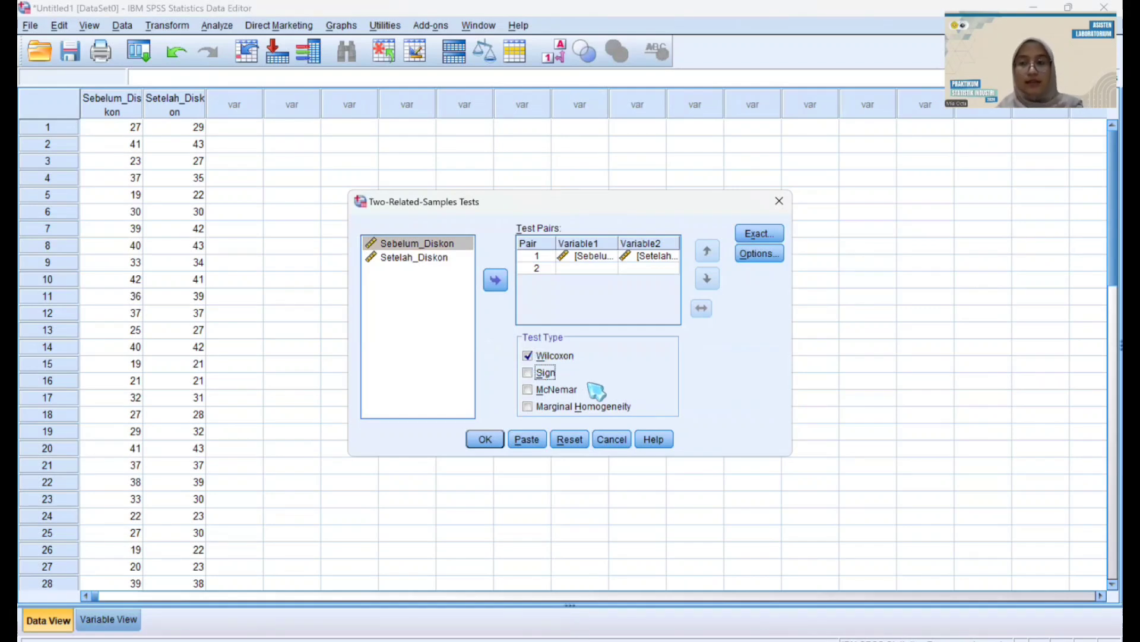
left_click(497, 441)
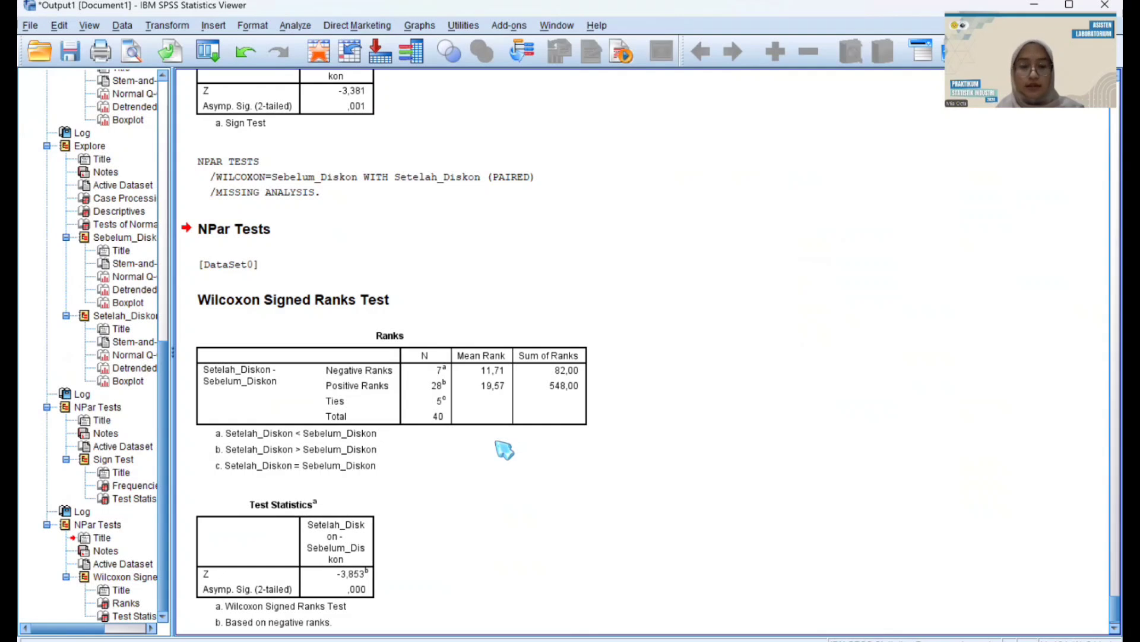
Examine the Ranks and Test Statistics tables of the Wilcoxon Signed Ranks Test in the output.
left_click(504, 449)
scroll(504, 450, "down", 1)
left_click(449, 474)
left_click(373, 479)
left_click(398, 558)
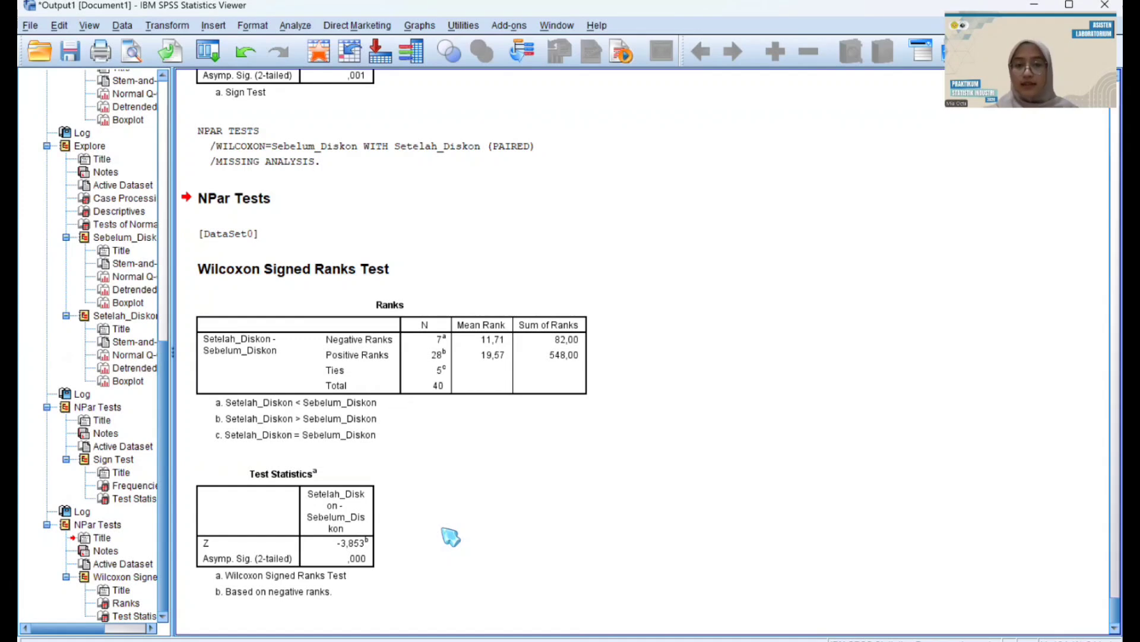
left_click(499, 395)
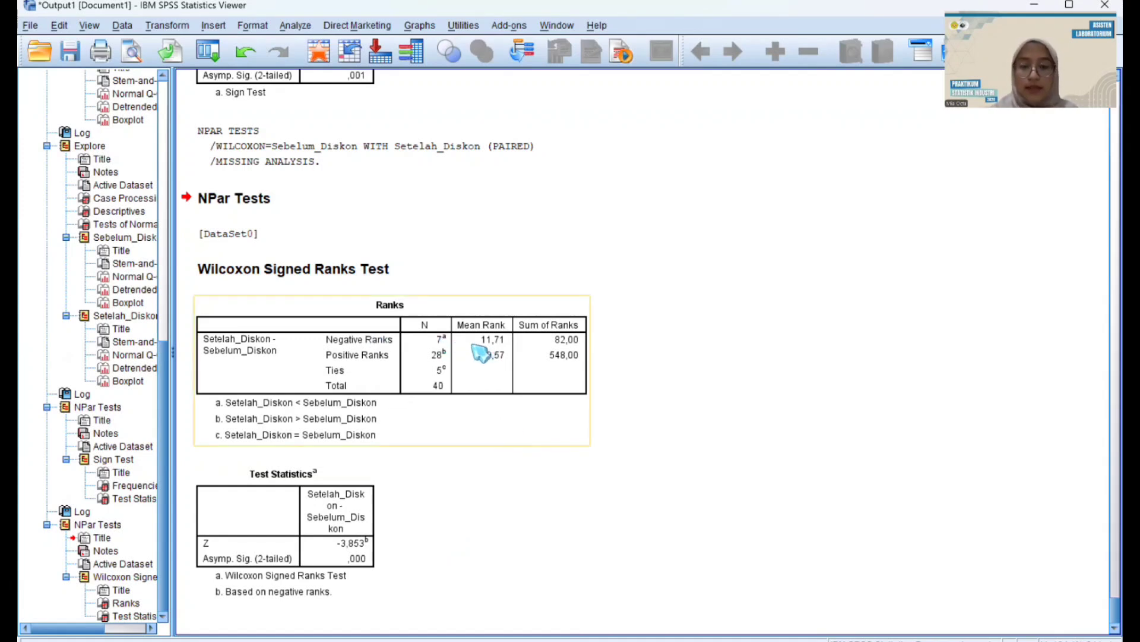
left_click(599, 385)
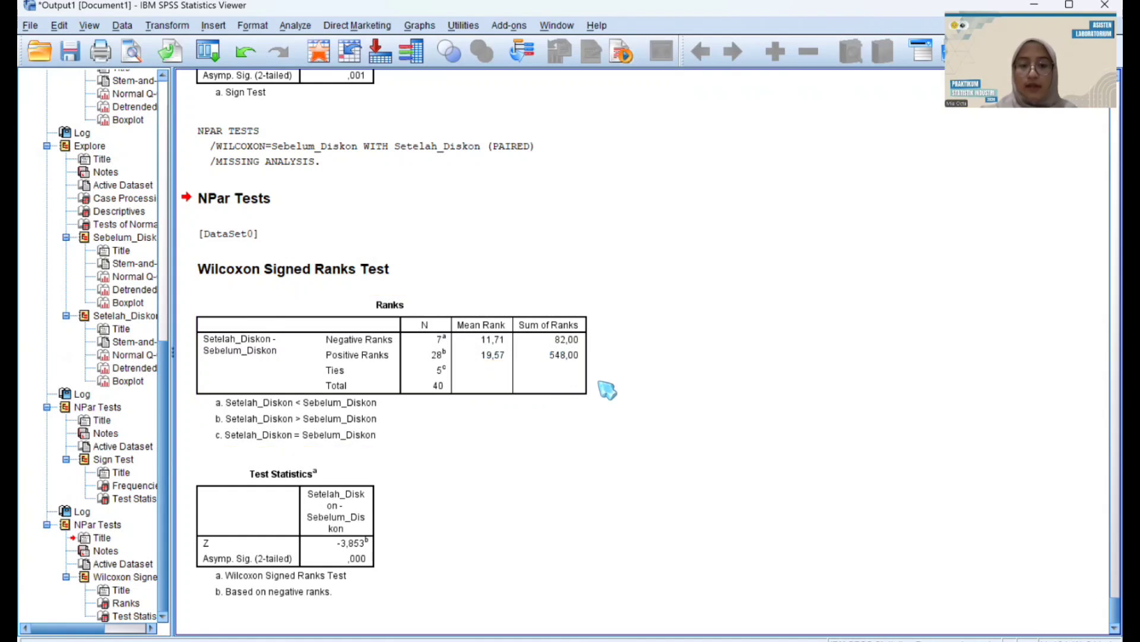
left_click(585, 417)
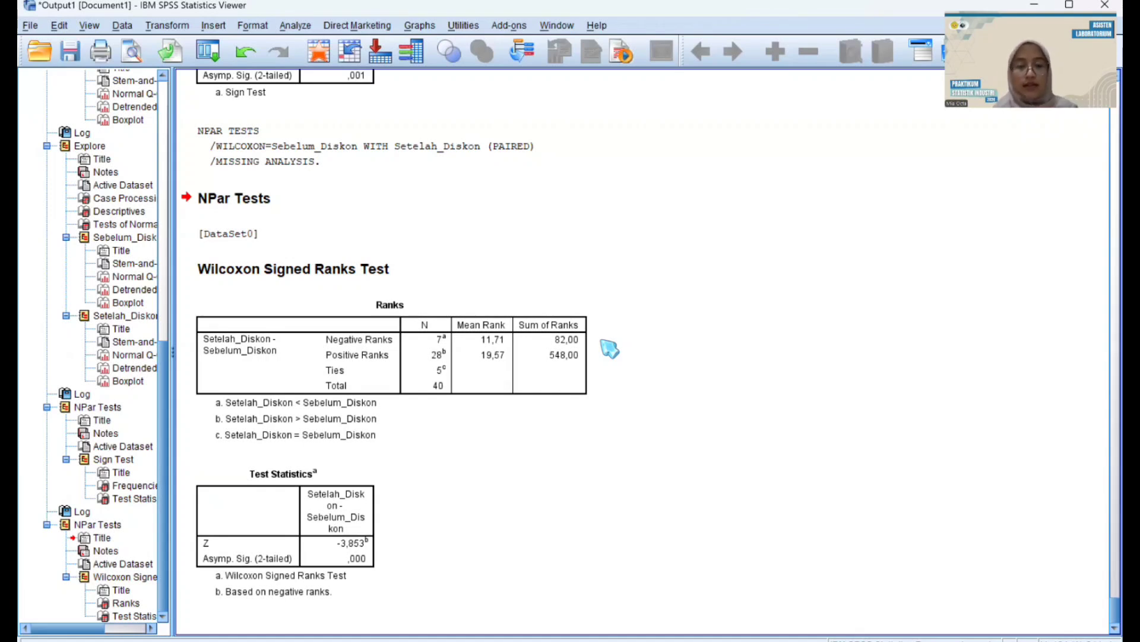
left_click(337, 486)
left_click(492, 496)
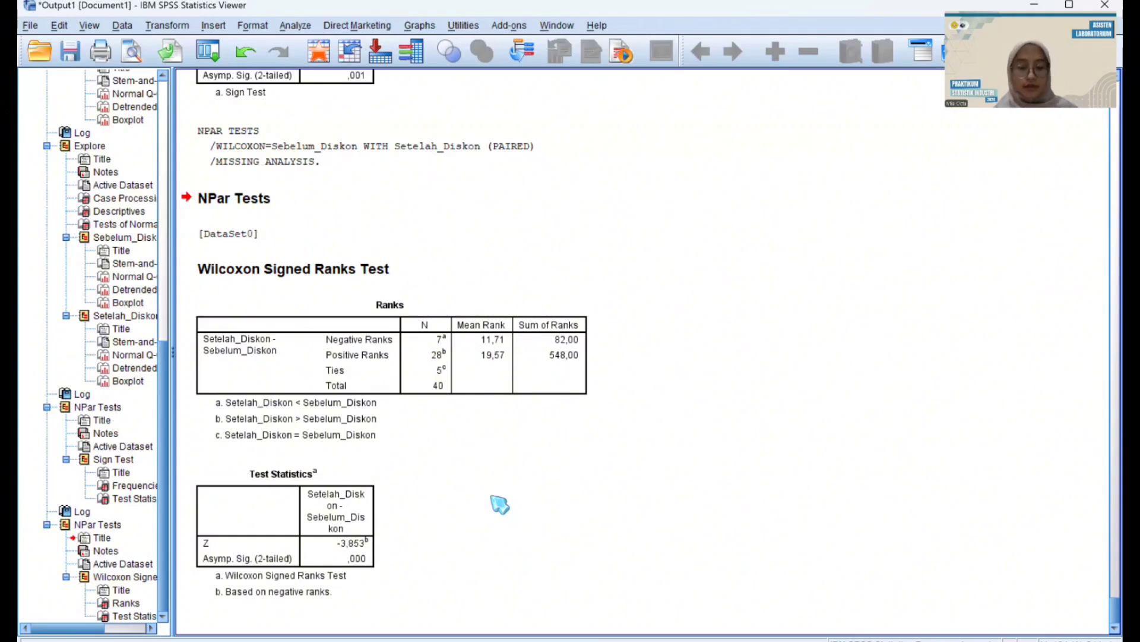
Run a two-tailed bivariate Pearson correlation between Sebelum_Diskon and Setelah_Diskon with significant correlations flagged.
key("alt+Tab")
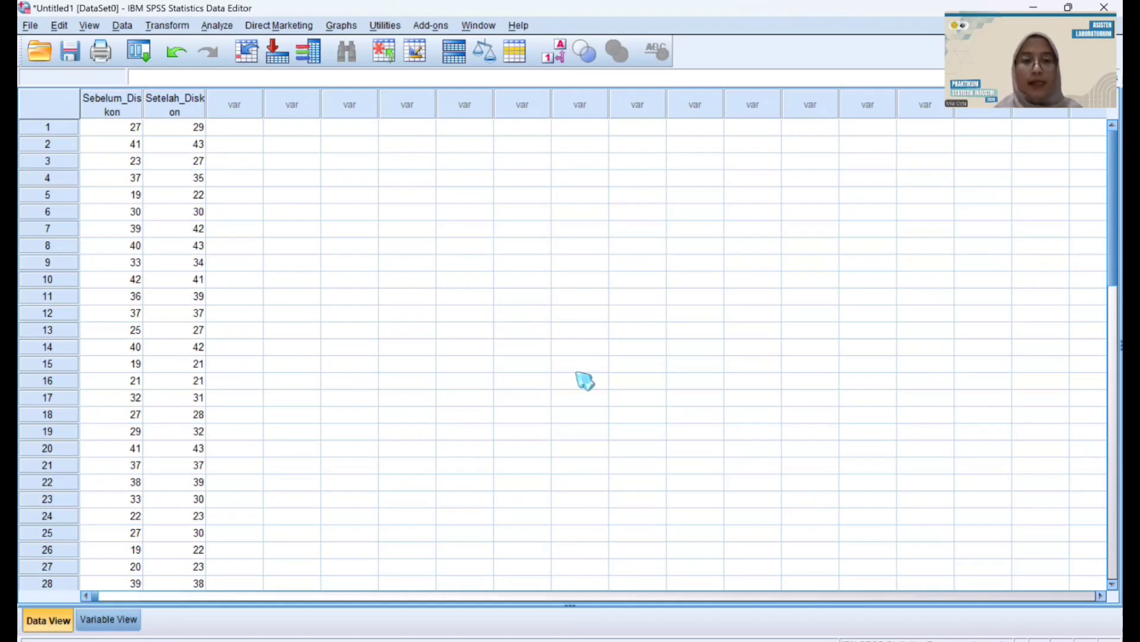
left_click(217, 26)
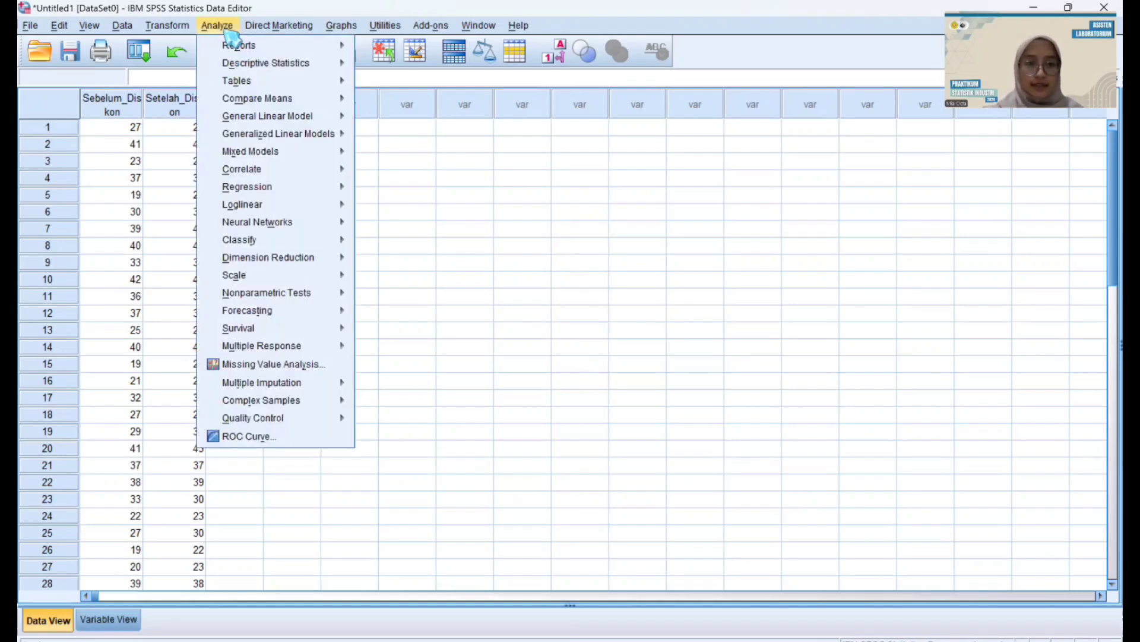
mouse_move(306, 172)
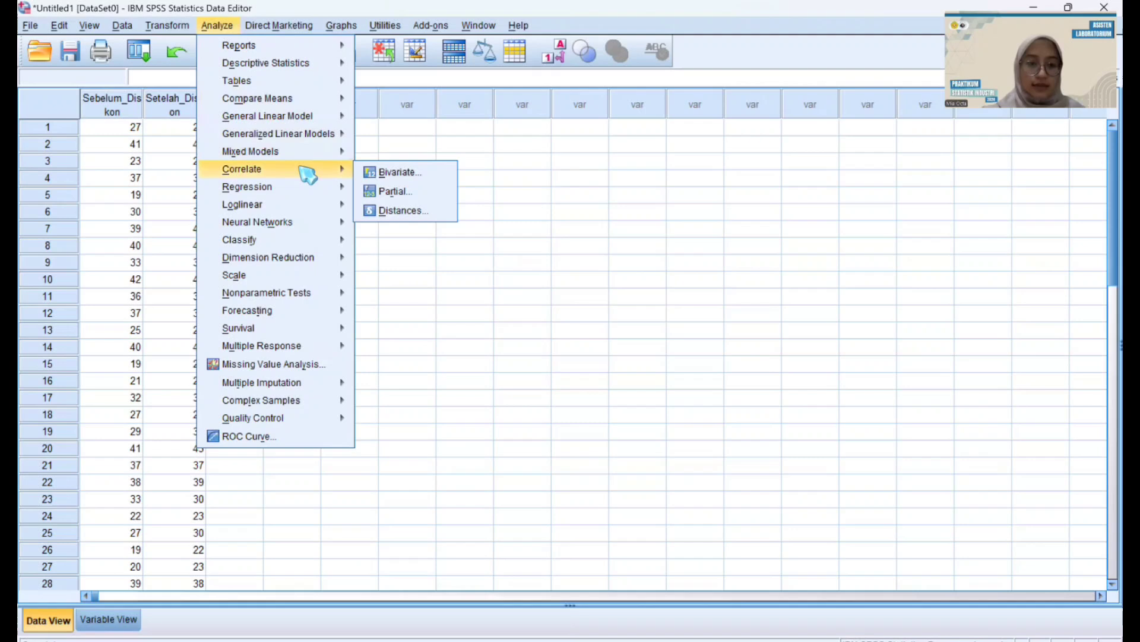
left_click(393, 170)
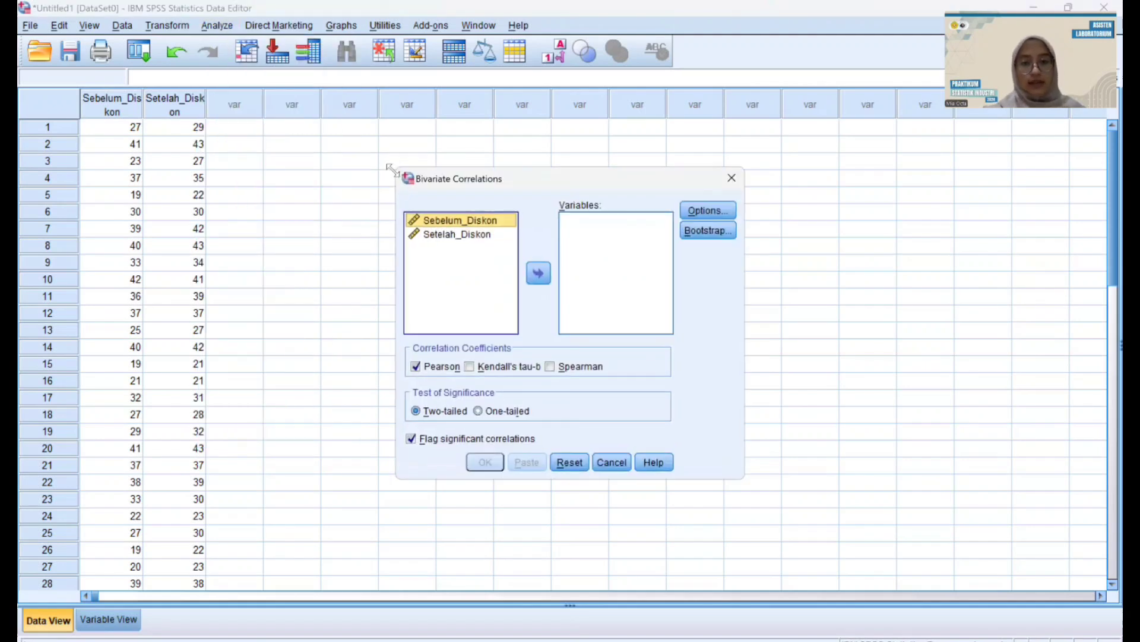
left_click(458, 224, "shift")
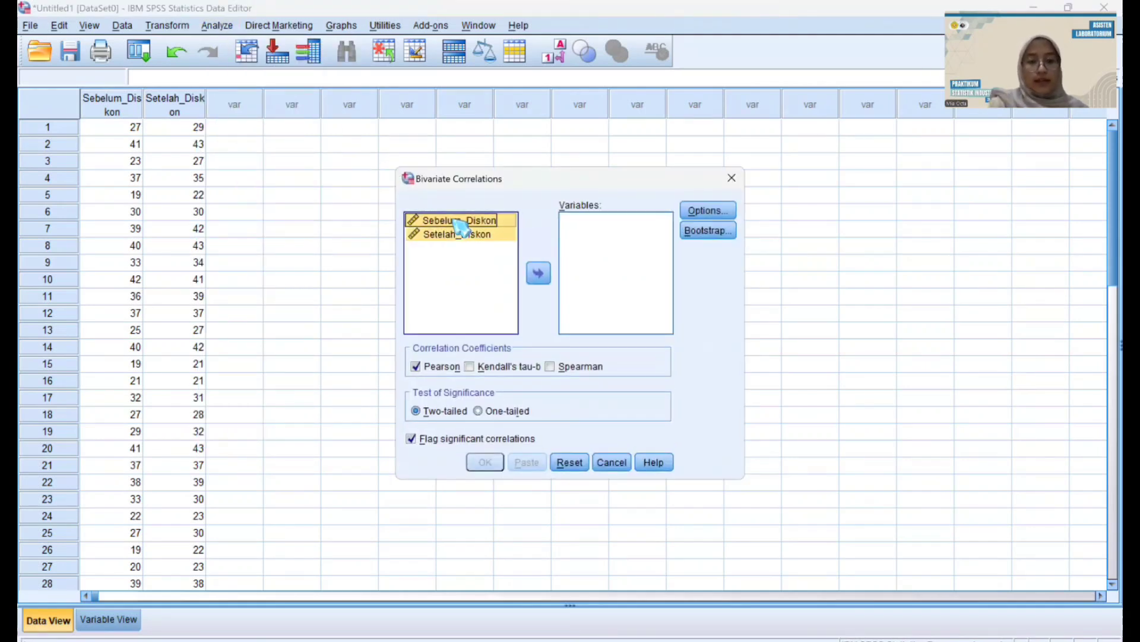
left_click(542, 274)
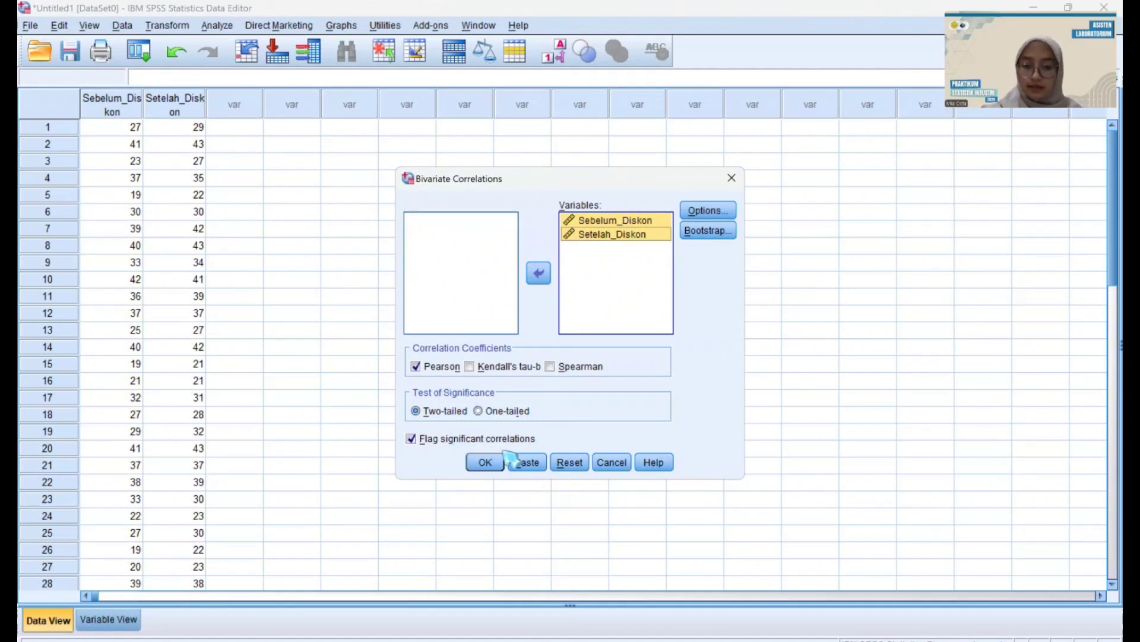
left_click(488, 465)
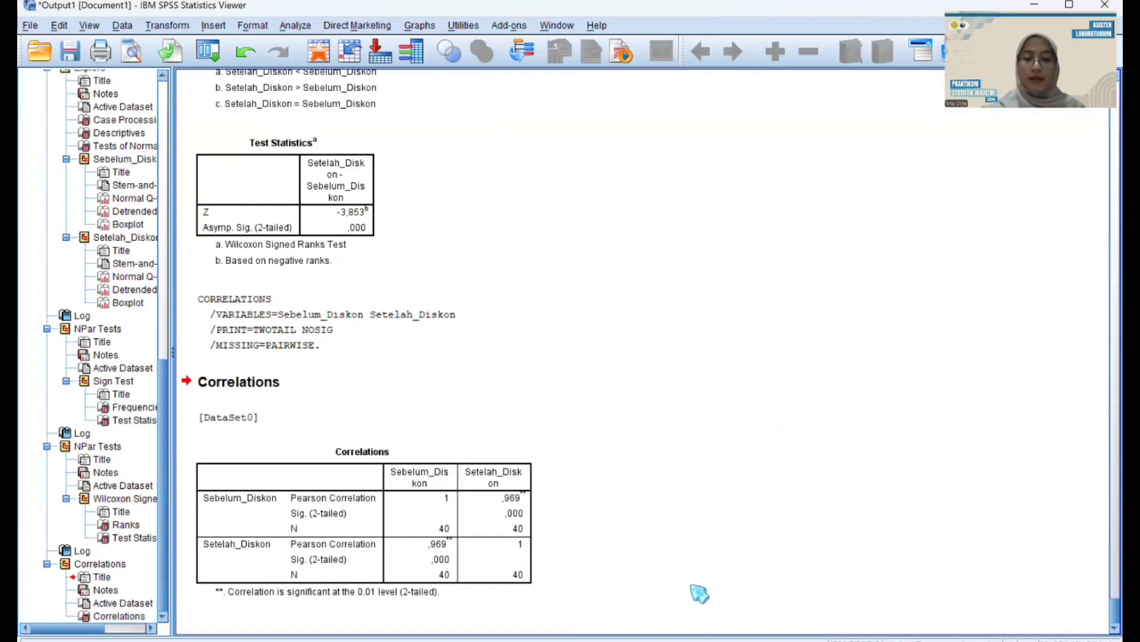